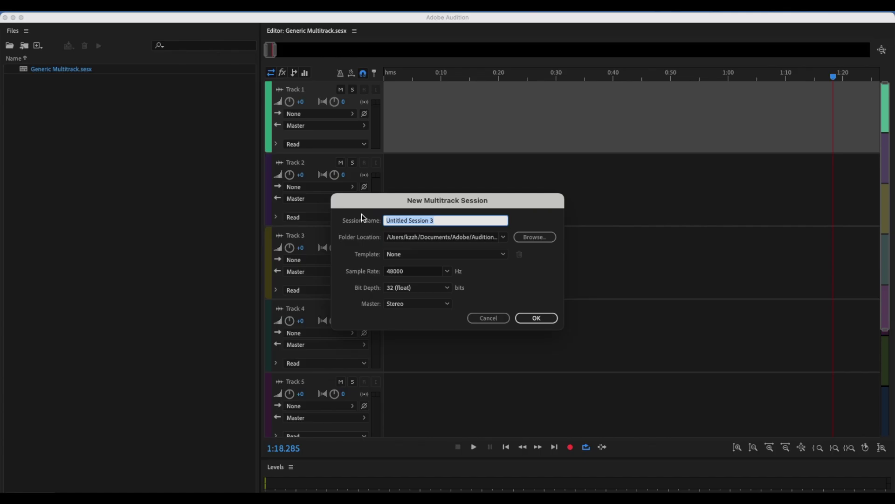
- Create a new multitrack session named "Humboldt Youth Op_generation" at 48000 Hz, 32-bit float, with a stereo master
text(Humboldt YouthOp_generation)
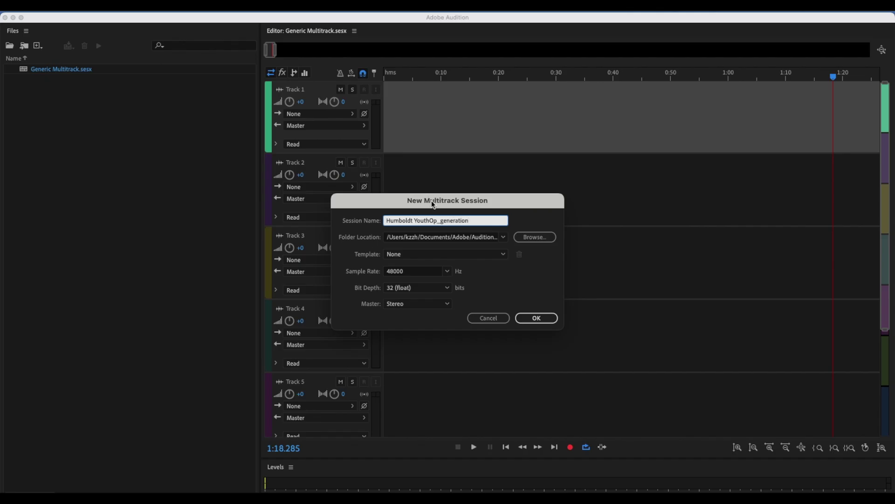
click(429, 220)
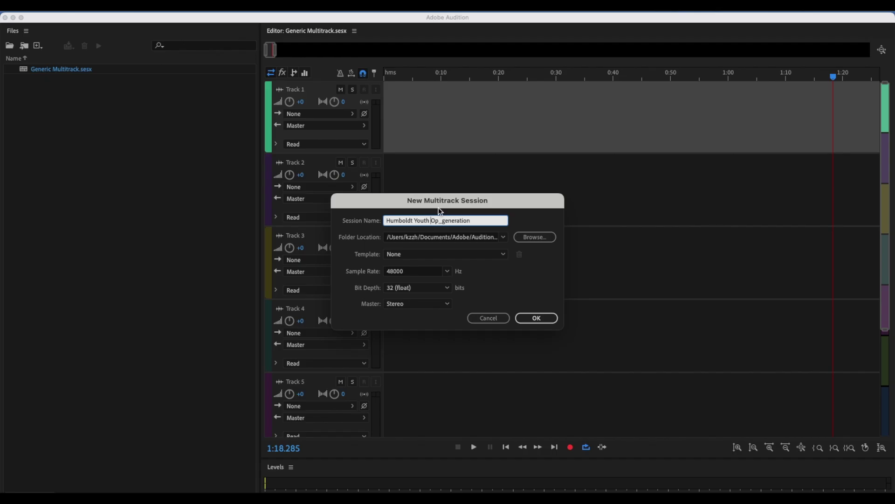
click(537, 317)
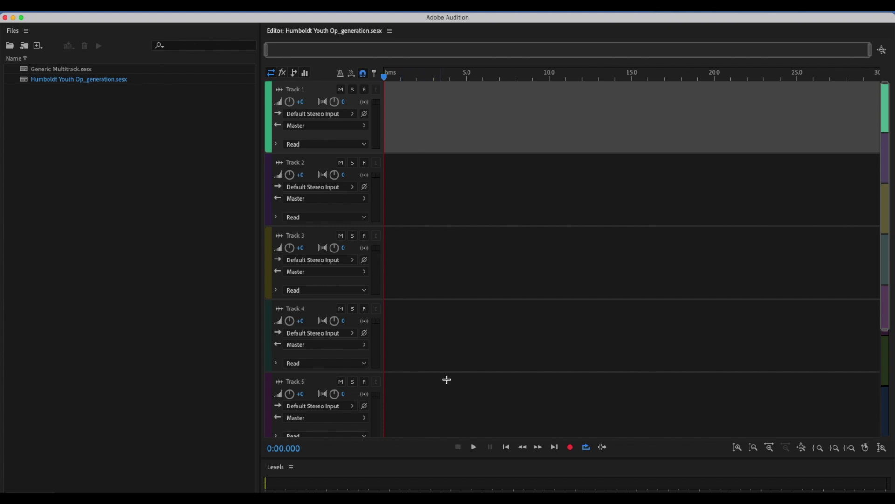
- Add generations podcast_mixdown.wav from the KZZH Drop folder on the desktop to the project files
drag(894, 492, 638, 481)
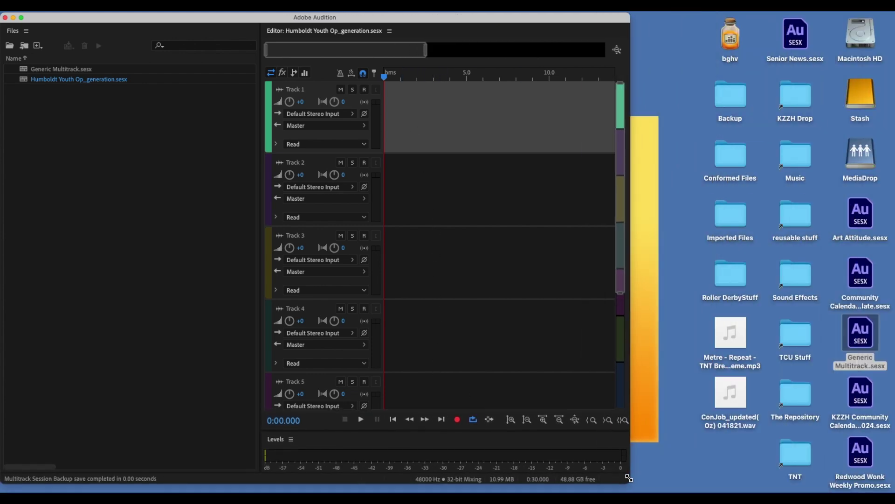
double_click(793, 96)
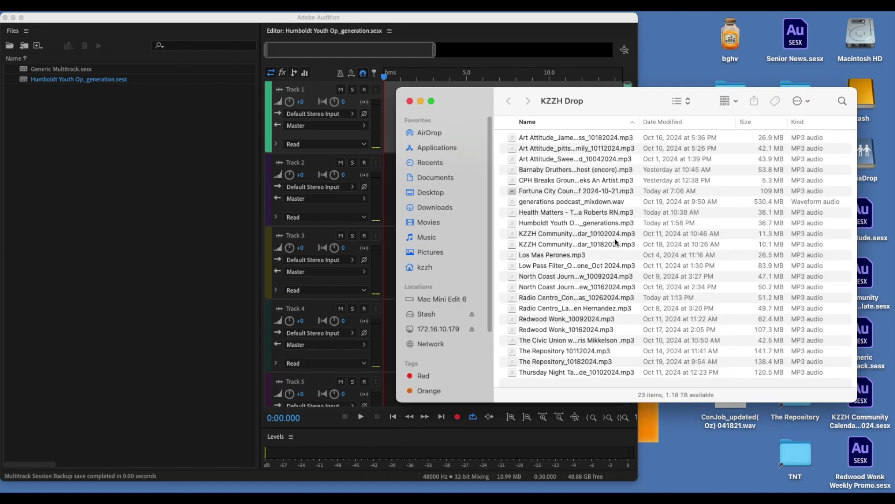
drag(540, 204, 174, 220)
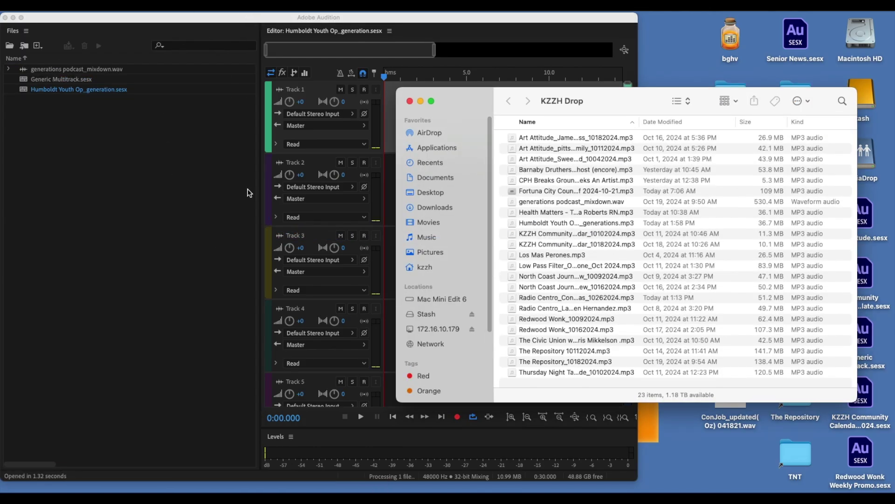
click(256, 226)
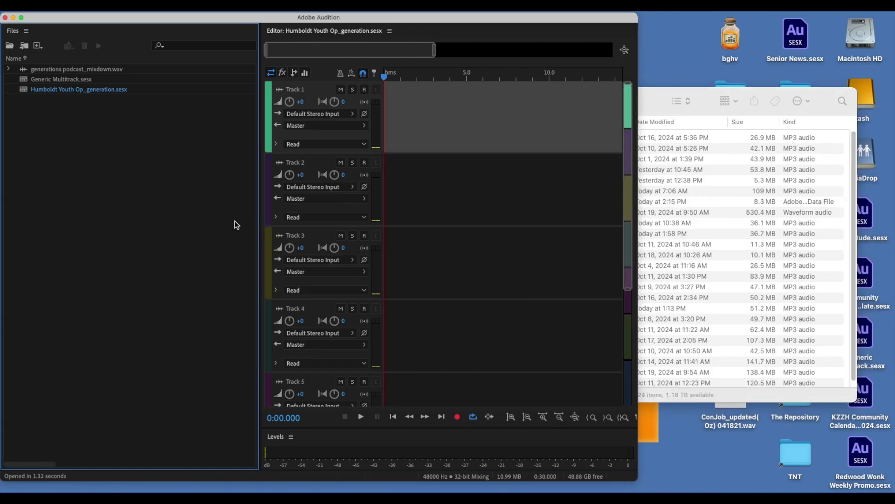
click(21, 18)
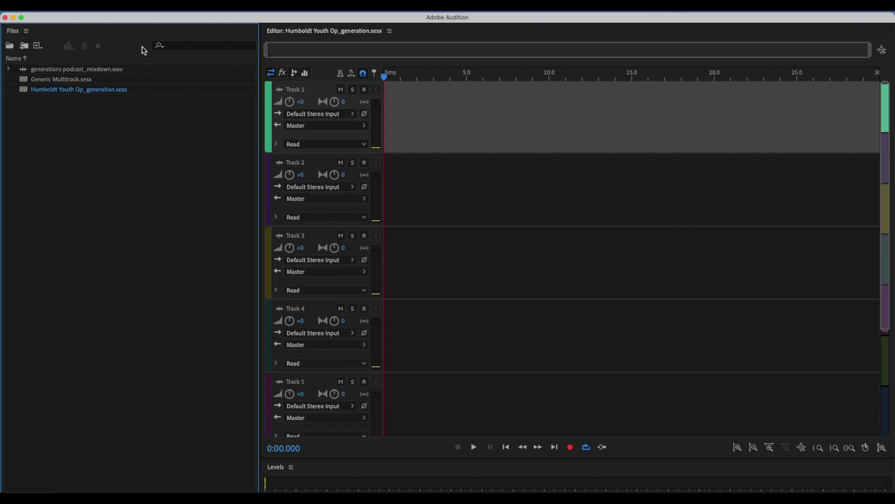
- Import Blue_Dot_Sessions_-_Vienna_Beat.mp3 from the Music folder into the project files
click(95, 10)
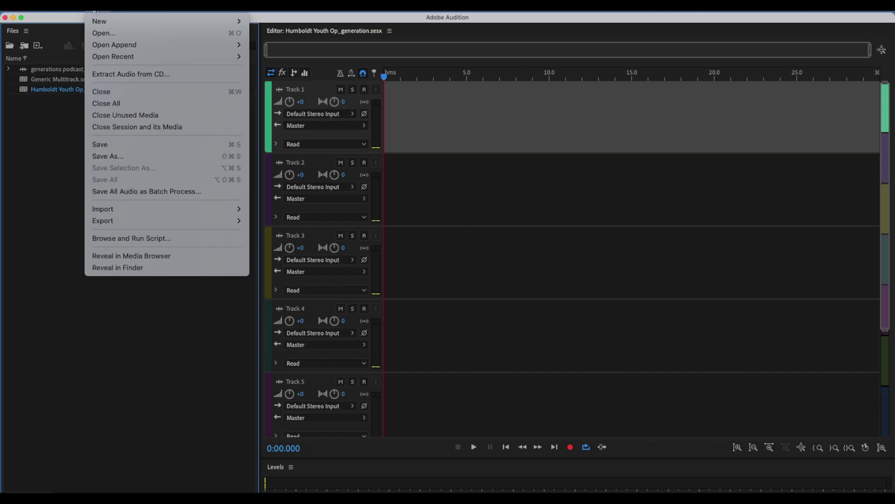
mouse_move(112, 210)
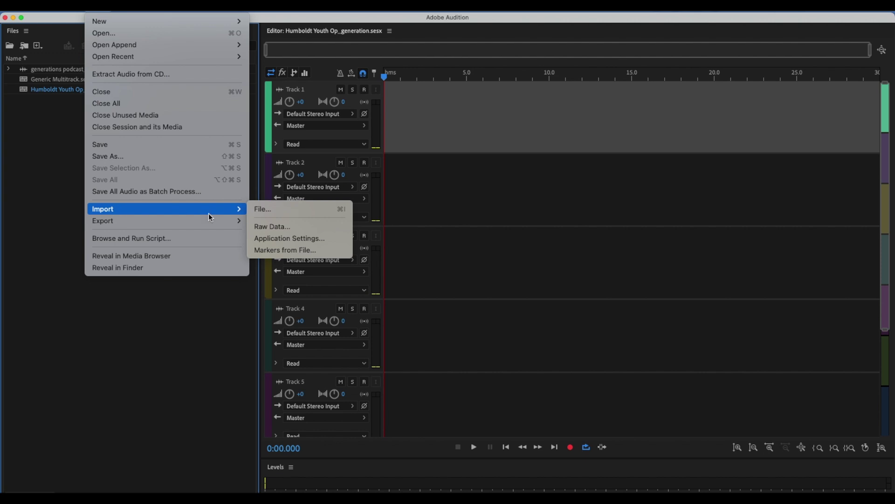
click(261, 209)
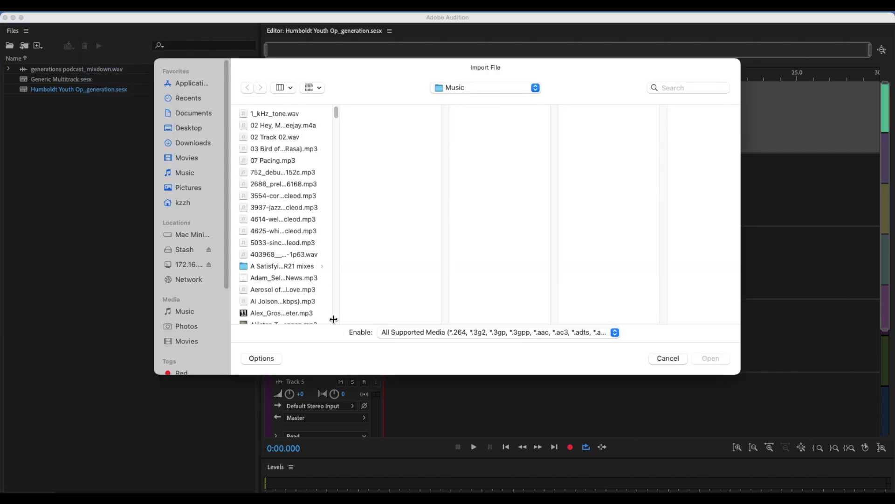
drag(333, 319, 433, 226)
scroll(424, 114, down, 2)
scroll(424, 113, down, 3)
scroll(424, 113, up, 3)
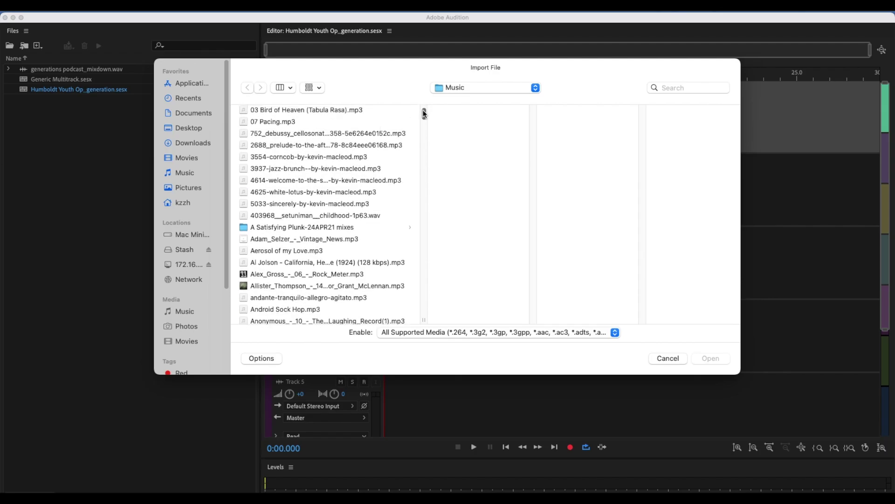
drag(424, 114, 424, 124)
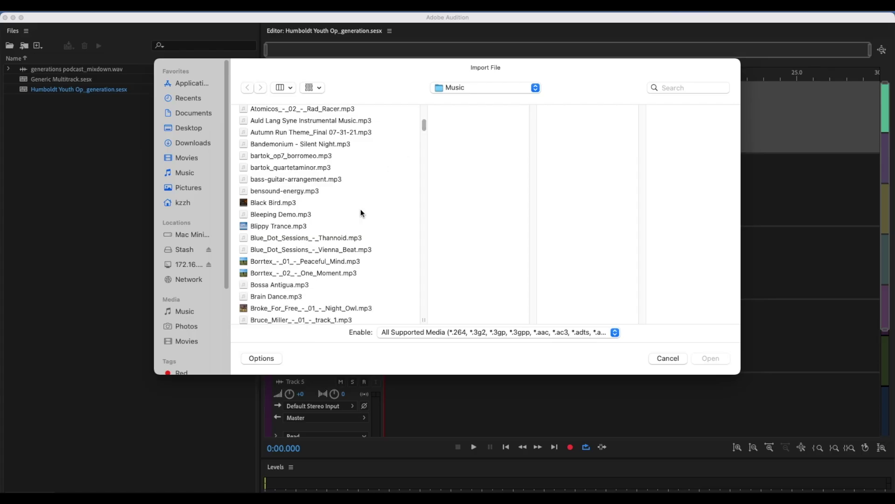
click(287, 251)
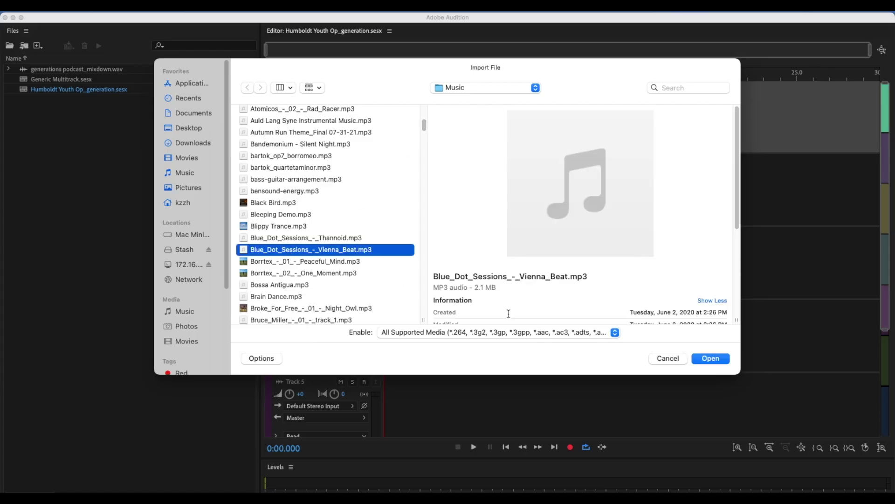
click(710, 358)
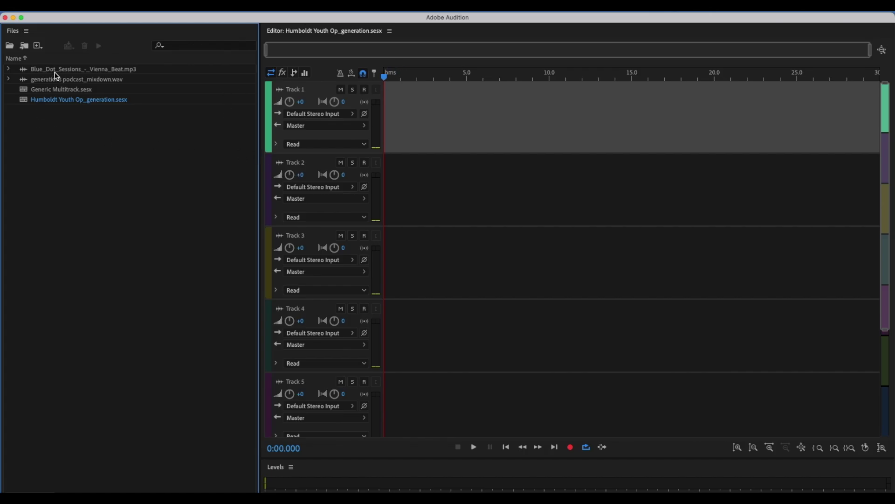
- Place the Vienna Beat music at the start of Track 1, accepting a copy conformed to the session's sample rate
drag(55, 72, 386, 99)
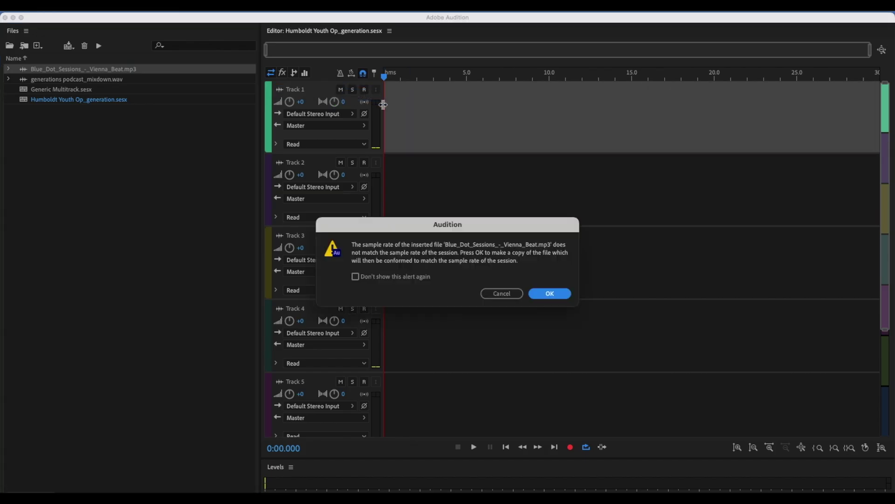
click(549, 294)
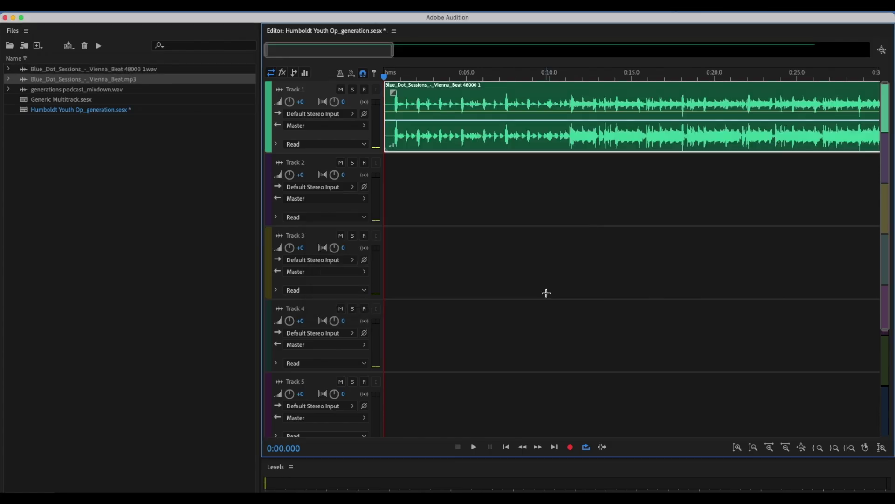
- Remove the silent lead-in of the music clip on Track 1 and play the session from the start to about 0:05
drag(386, 106, 414, 98)
key(space)
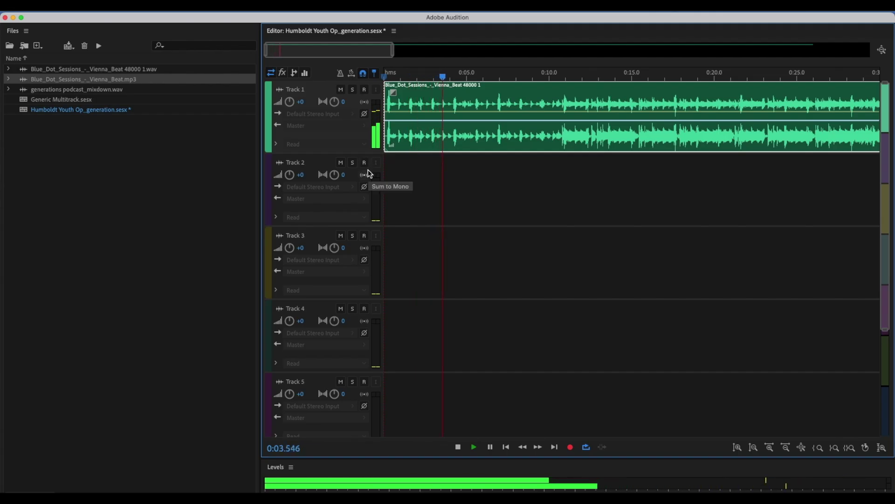
key(space)
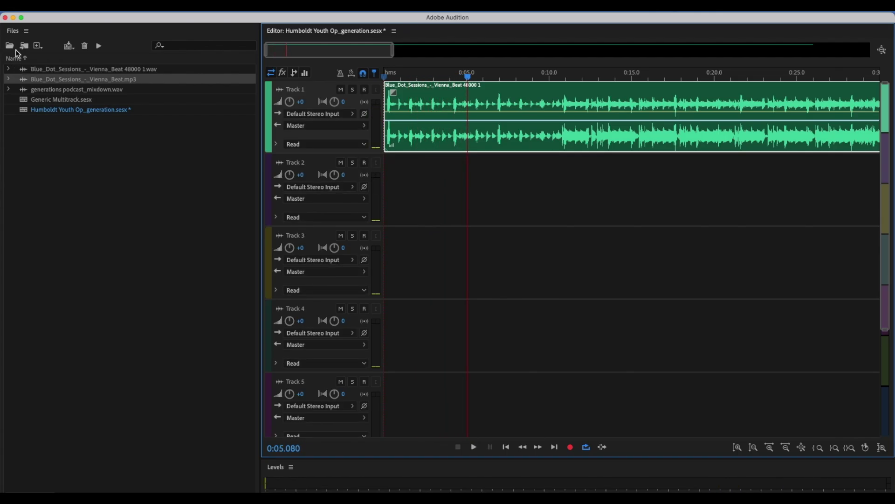
- Open generations podcast_mixdown.wav in the waveform editor and raise the volume of the entire recording
click(59, 90)
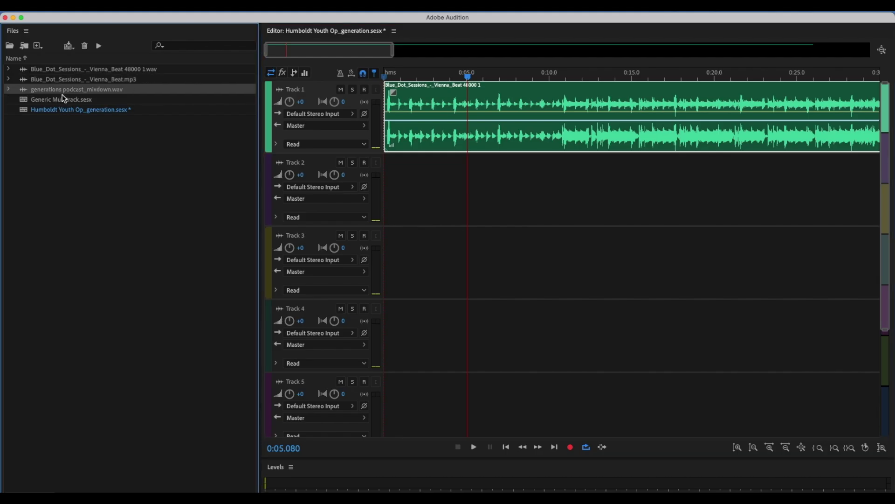
double_click(64, 90)
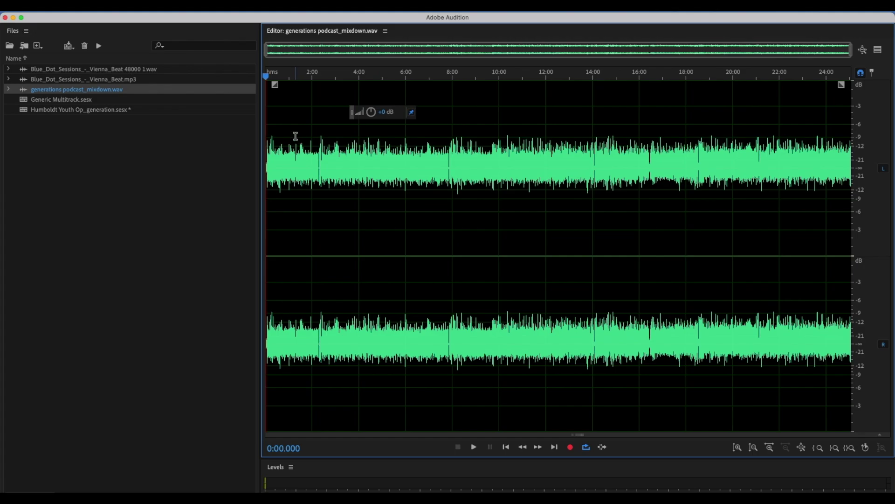
key(super+a)
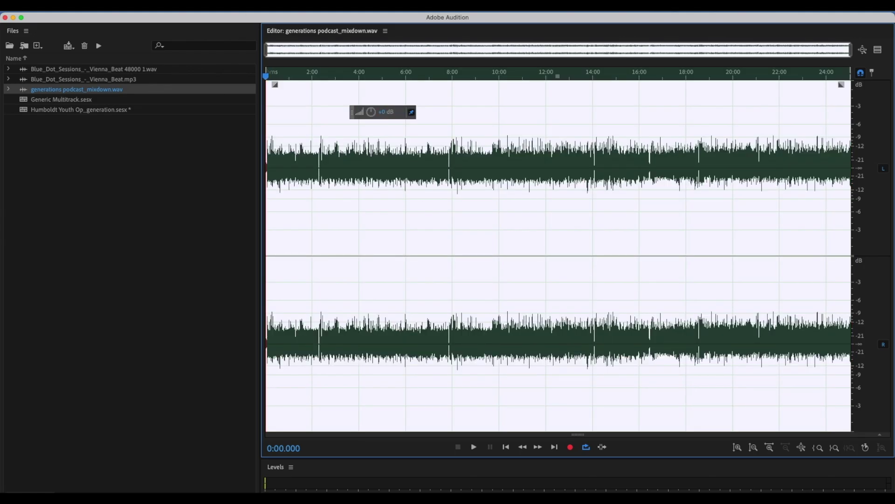
drag(371, 111, 394, 111)
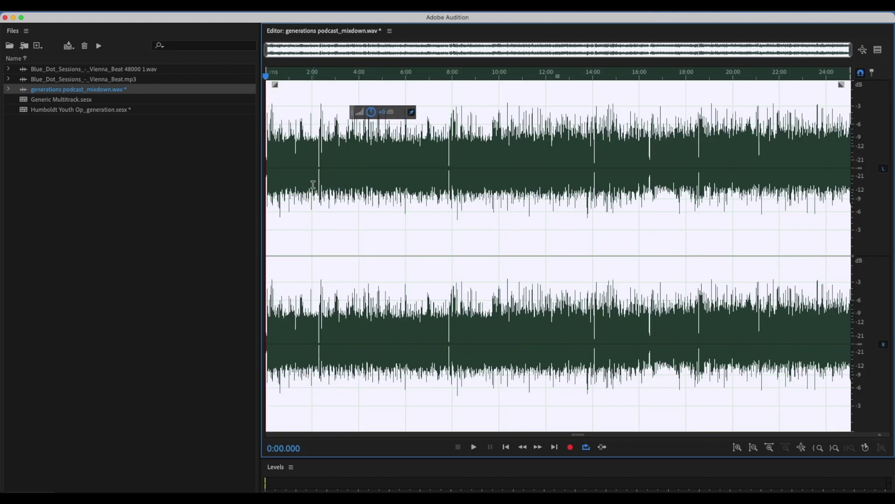
- Play a short stretch of the amplified podcast from the 2:00 mark to check its level
click(312, 184)
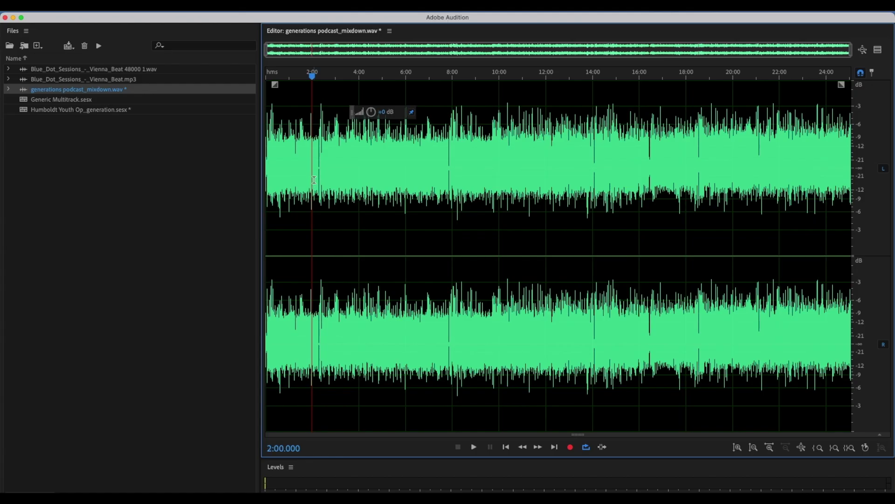
key(space)
key(space)
- Raise the volume of the quiet passage between about 0:01 and 0:03 at the beginning of the podcast
scroll(337, 150, up, 5)
drag(359, 46, 192, 61)
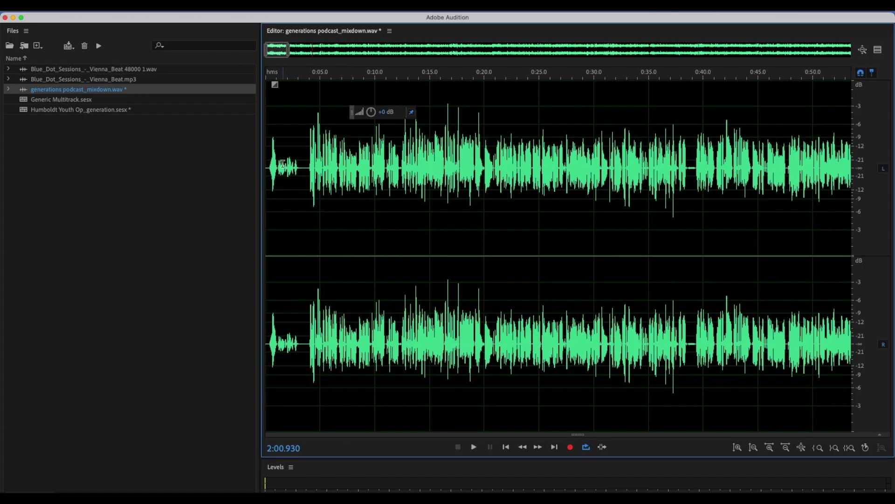
click(279, 168)
drag(278, 168, 300, 170)
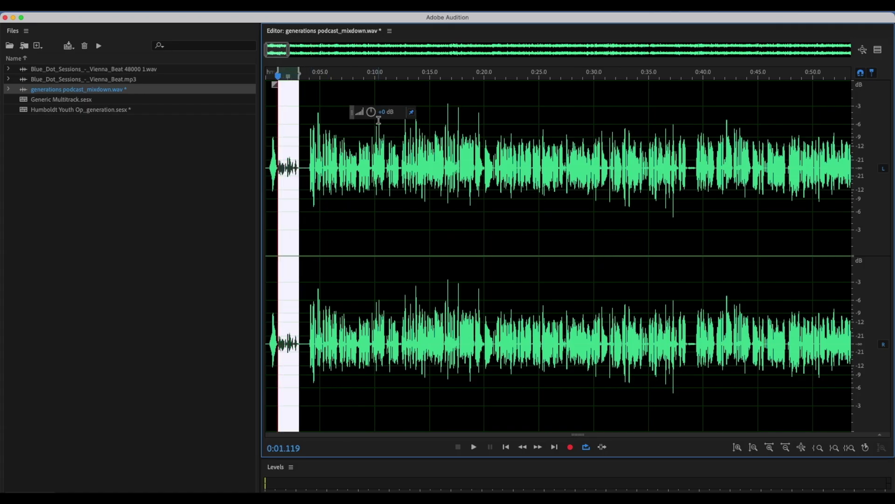
drag(372, 112, 401, 112)
- Play the podcast from its beginning to about 0:06 to check the boosted passage
click(269, 163)
key(space)
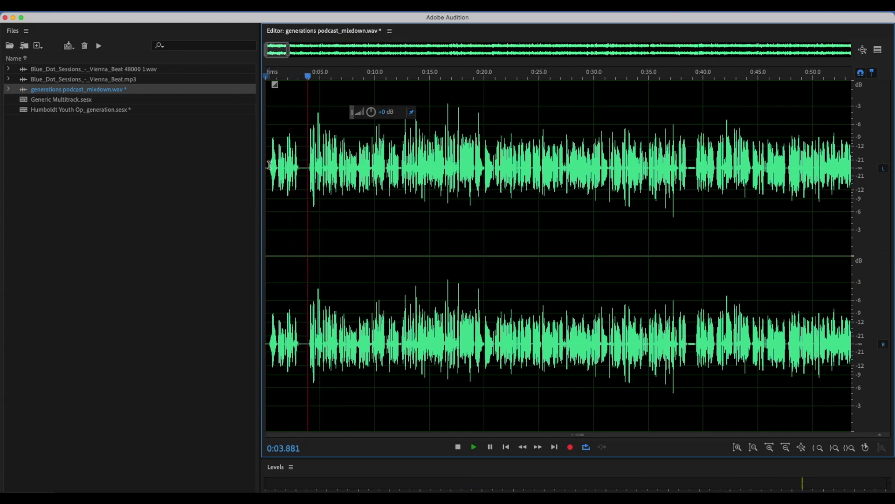
key(space)
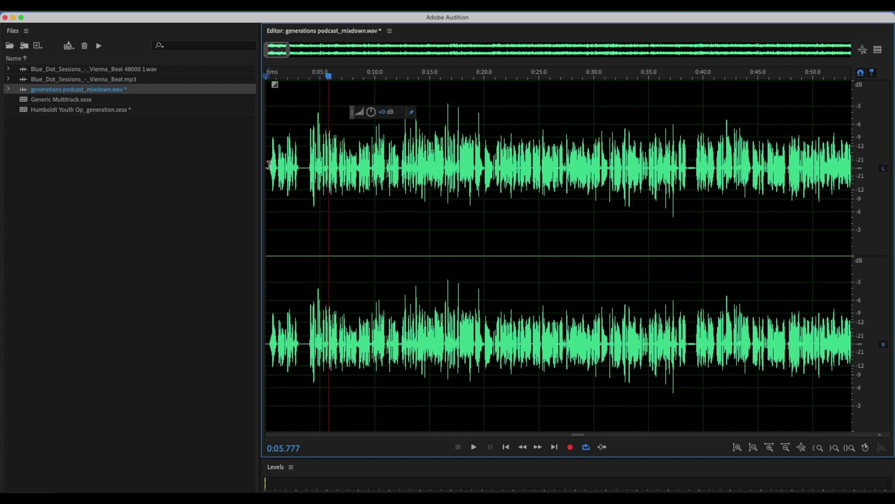
- Return to the multitrack session and place the podcast mixdown on Track 2 at 0:05.080, accepting the sample-rate-conformed copy
double_click(48, 112)
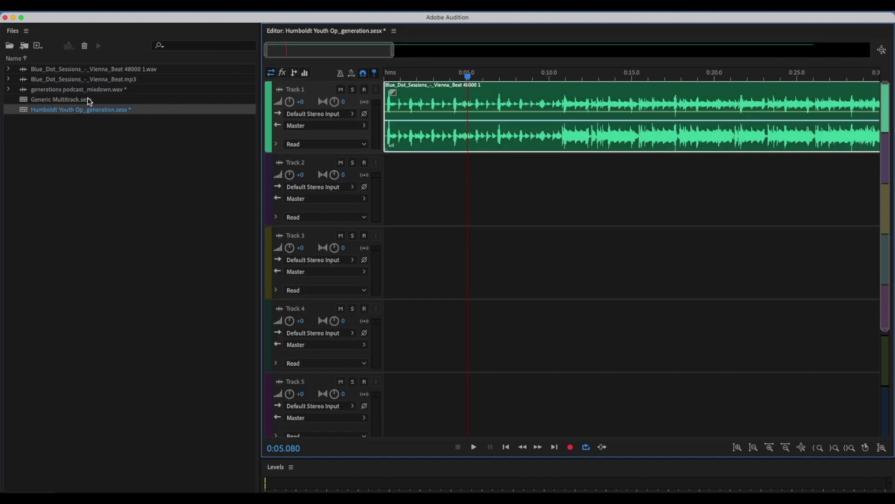
drag(66, 89, 467, 198)
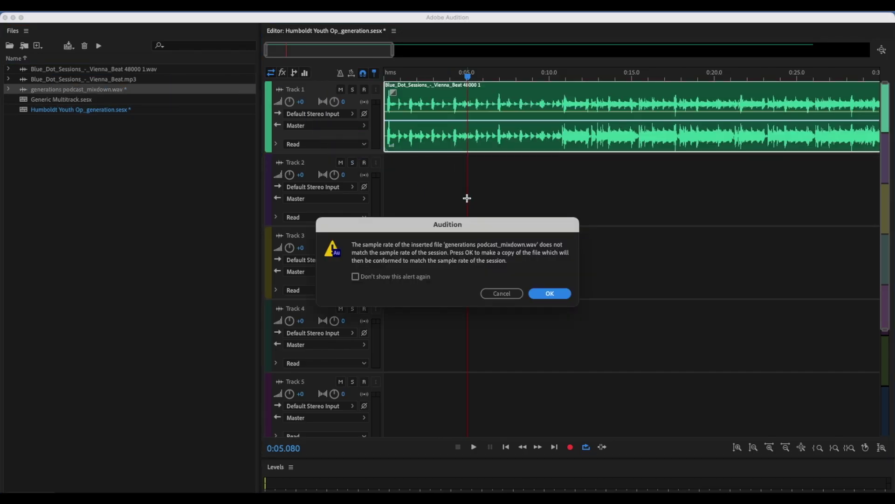
click(563, 293)
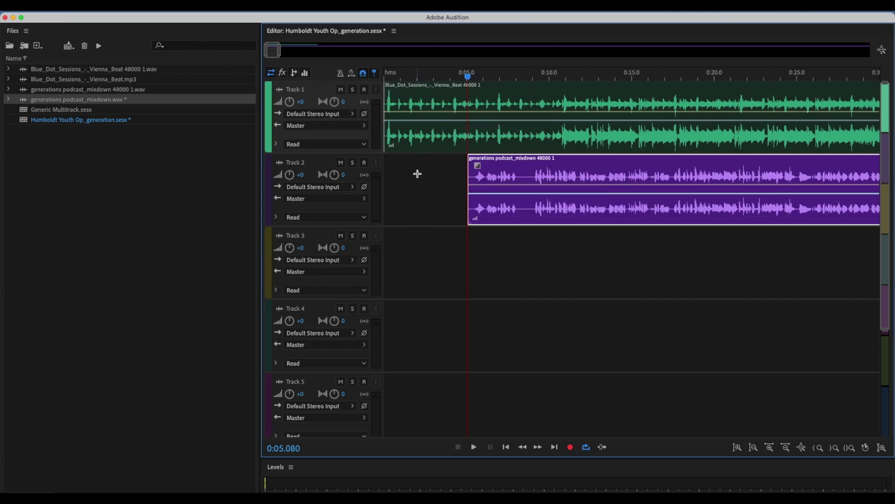
- Play the mix from about 0:04 to 0:08 to hear the podcast come in over the music
drag(467, 84, 455, 82)
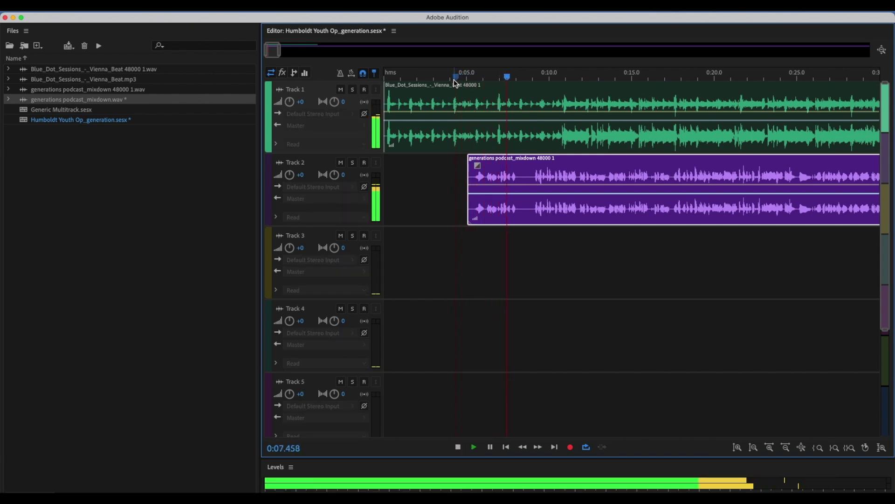
key(space)
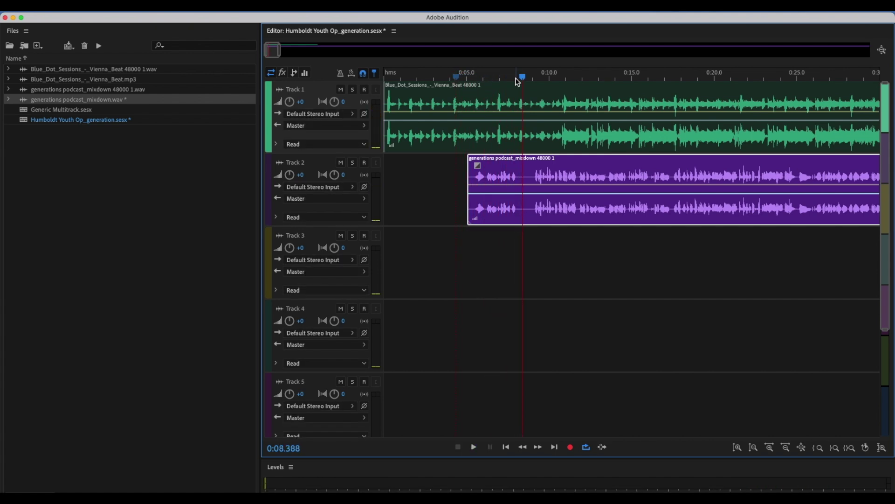
- Add volume keyframes to the Track 1 music near 0:05.5, lower it from there on, and shift the podcast to start at about 0:05.3
drag(522, 88, 472, 88)
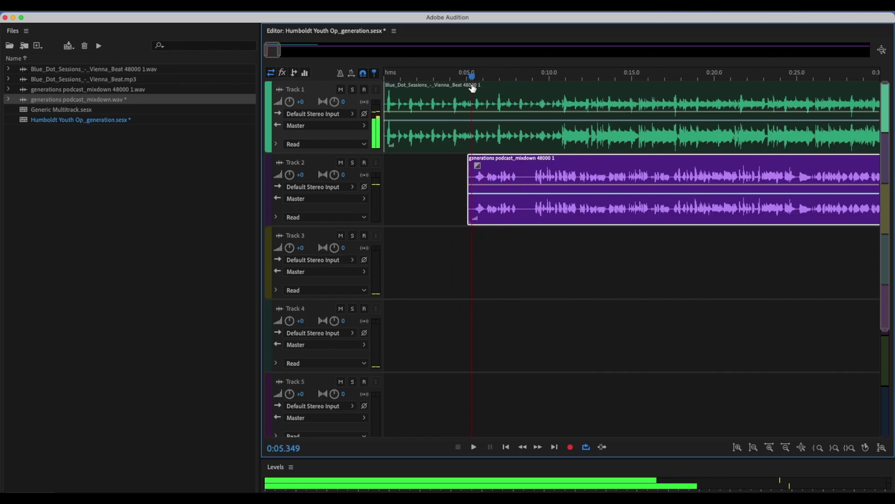
click(474, 113)
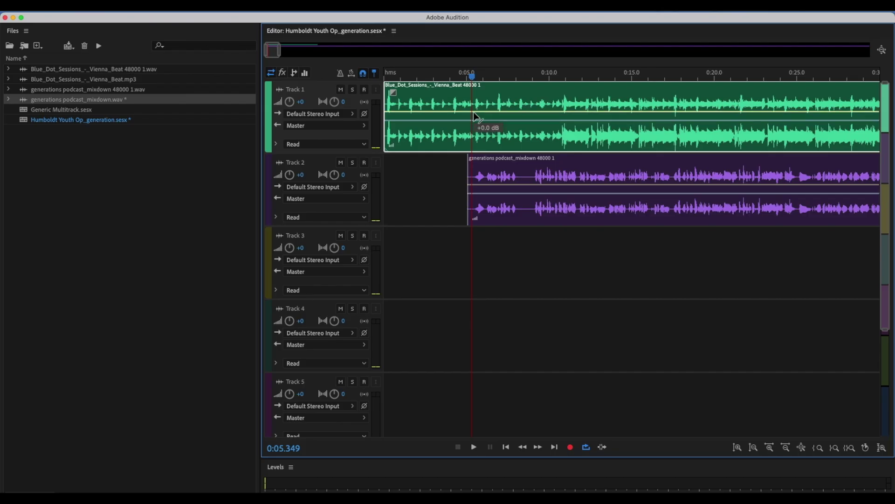
right_click(474, 112)
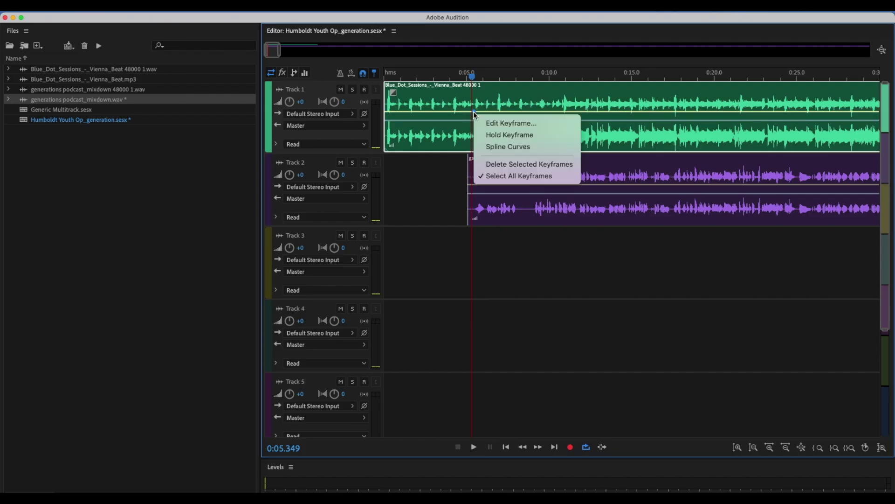
click(480, 110)
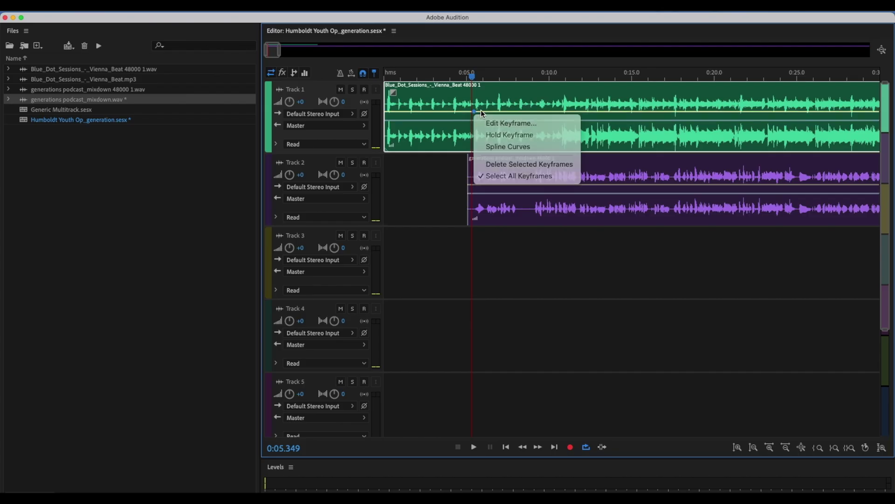
drag(480, 111, 485, 162)
- Play the mix from about 0:05 to 0:15 to hear the lowered music under the podcast
drag(470, 78, 461, 83)
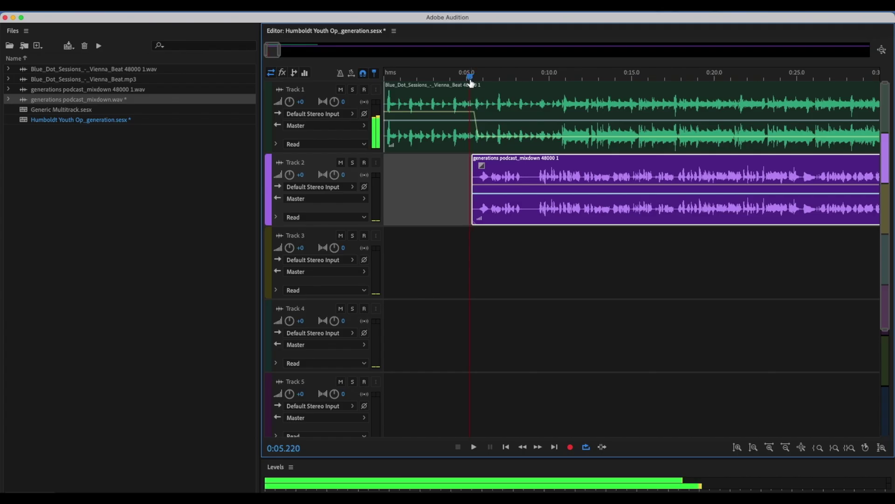
key(space)
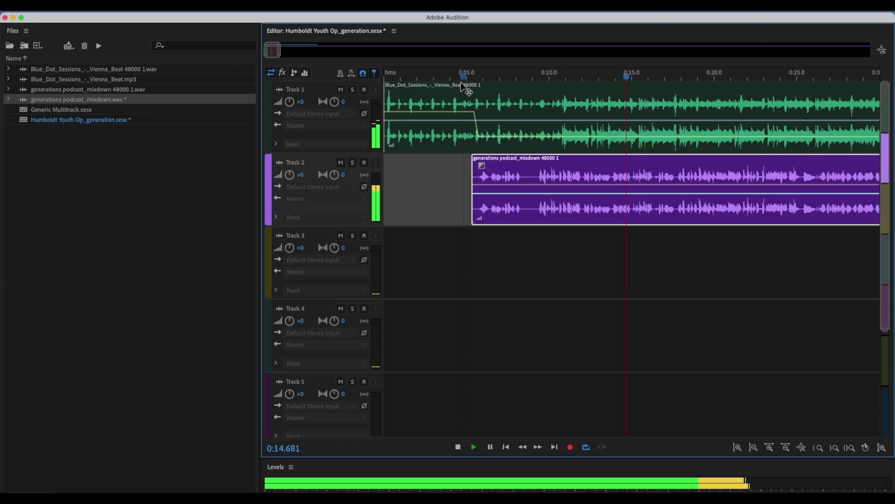
key(space)
- Split the podcast clip on Track 2 at 0:15.016 and move the second part to about 0:17.6
drag(641, 79, 632, 77)
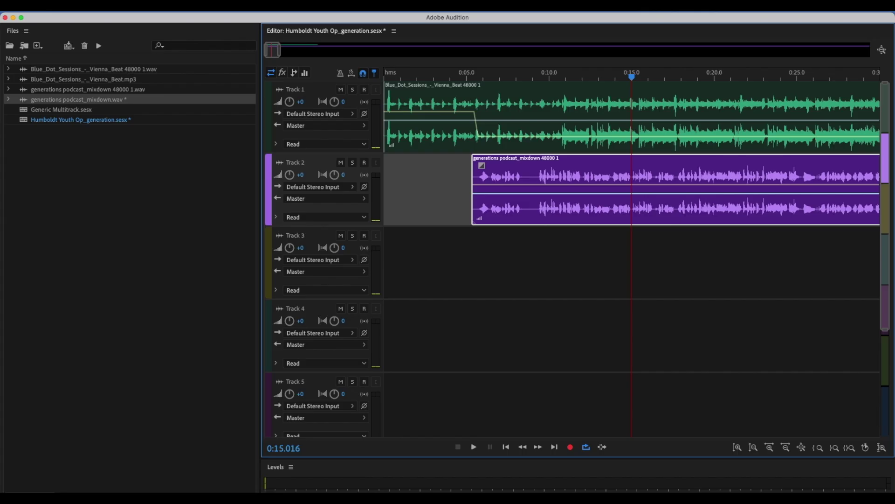
key(r)
click(632, 170)
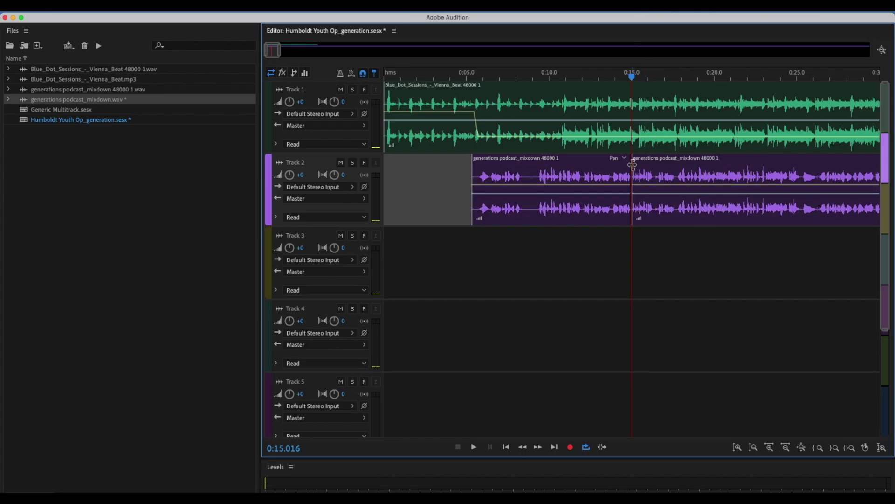
drag(636, 164, 686, 173)
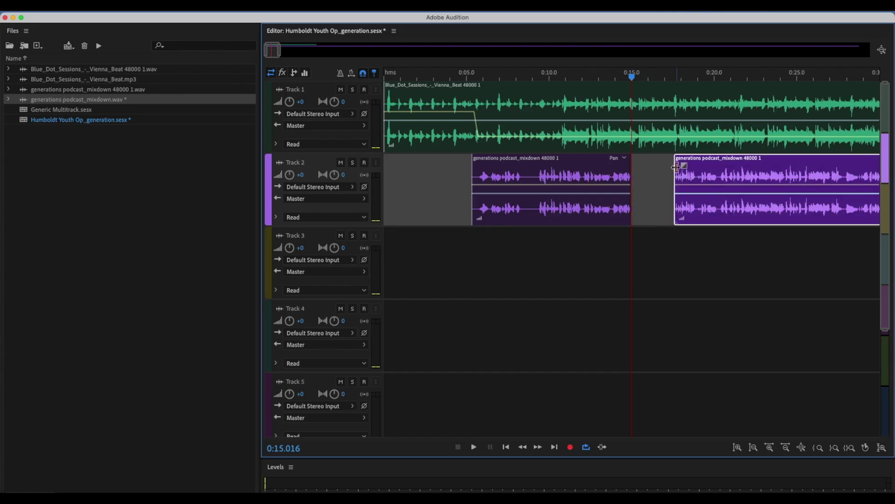
- Add volume keyframes that bring the music back to full level between about 0:15 and 0:17.5 and lower it again under the second podcast part
click(629, 138)
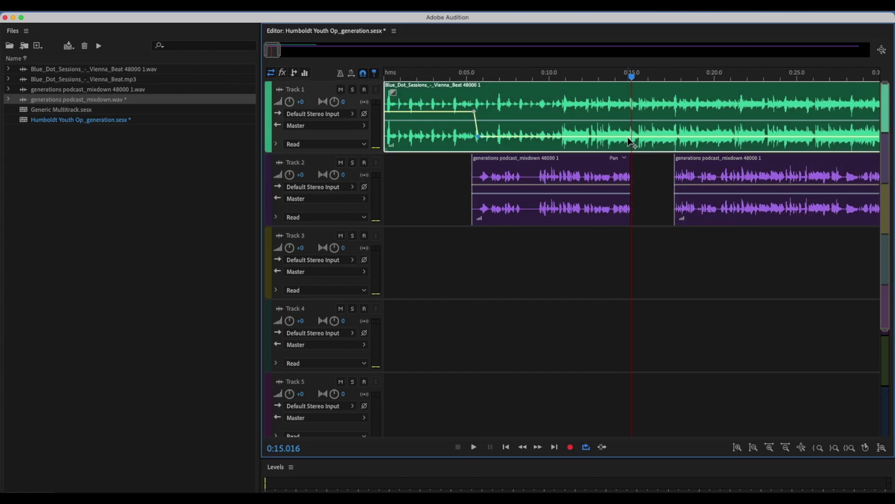
drag(635, 138, 633, 110)
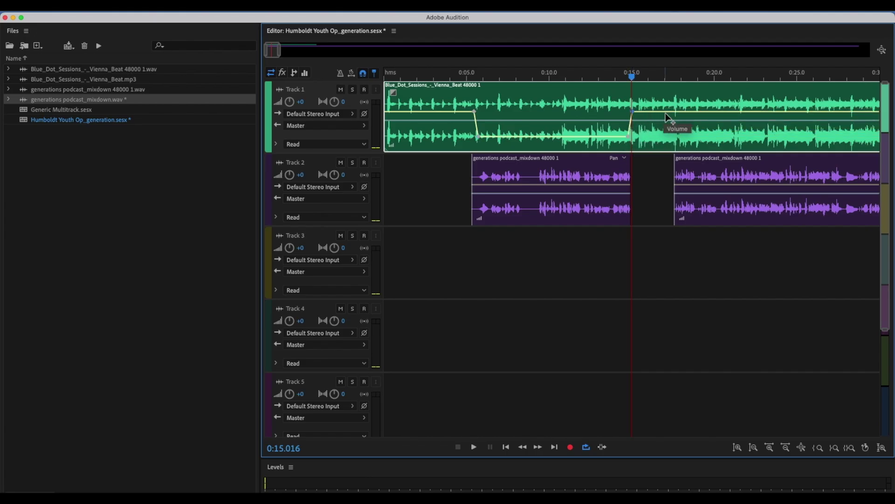
click(673, 113)
drag(679, 113, 693, 161)
click(674, 112)
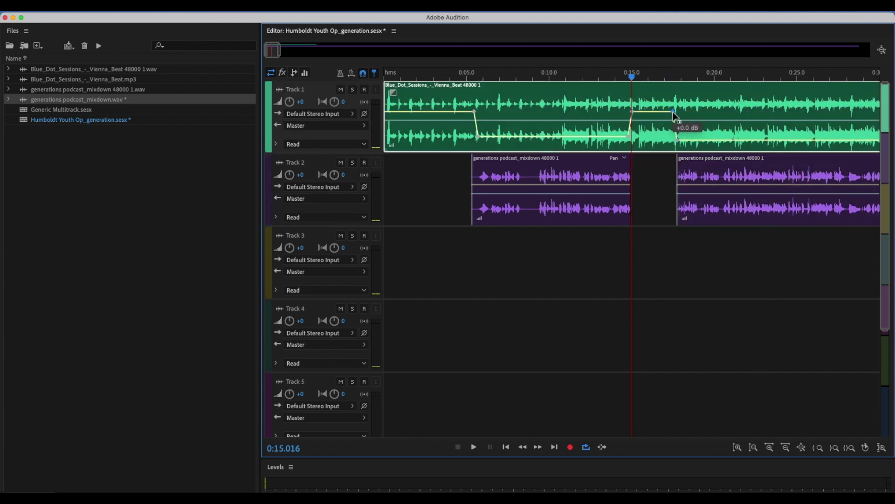
click(673, 111)
- Play the mix from about 0:13.5 to 0:21 to check the music swell in the podcast gap
drag(632, 77, 606, 77)
key(space)
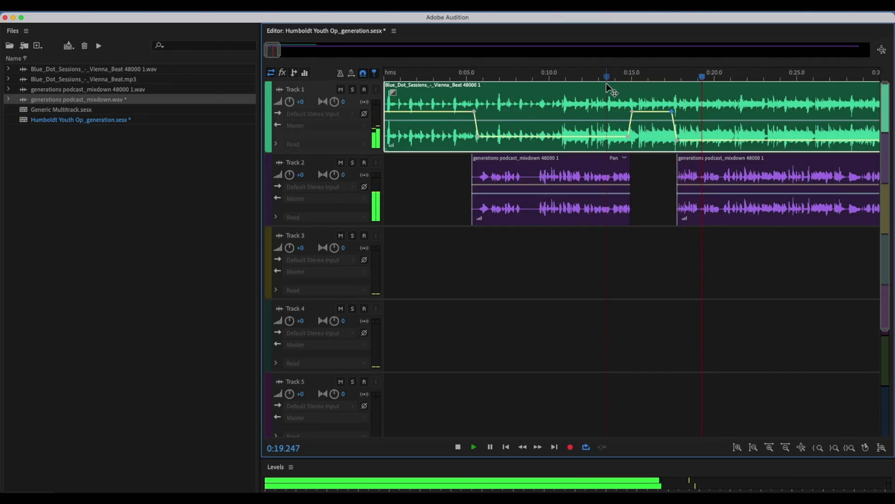
key(space)
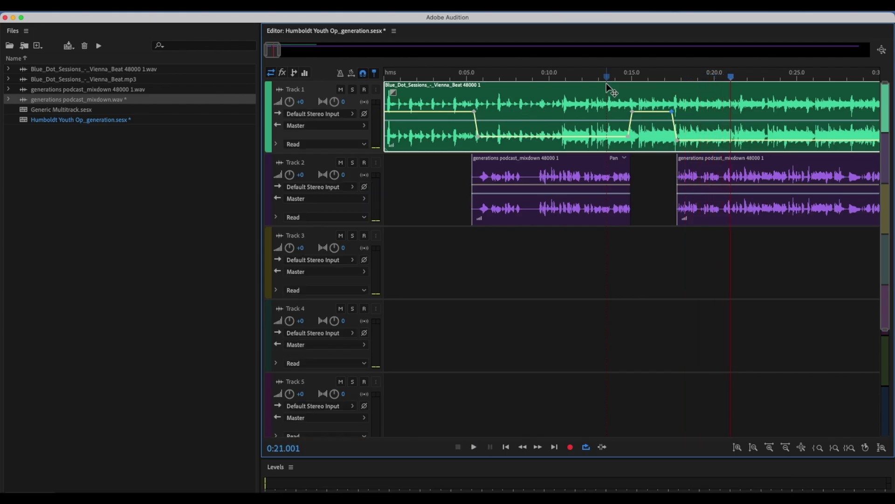
- Split the Vienna Beat clip on Track 1 at 0:21.299 and move the remainder to about 0:28
drag(730, 78, 736, 78)
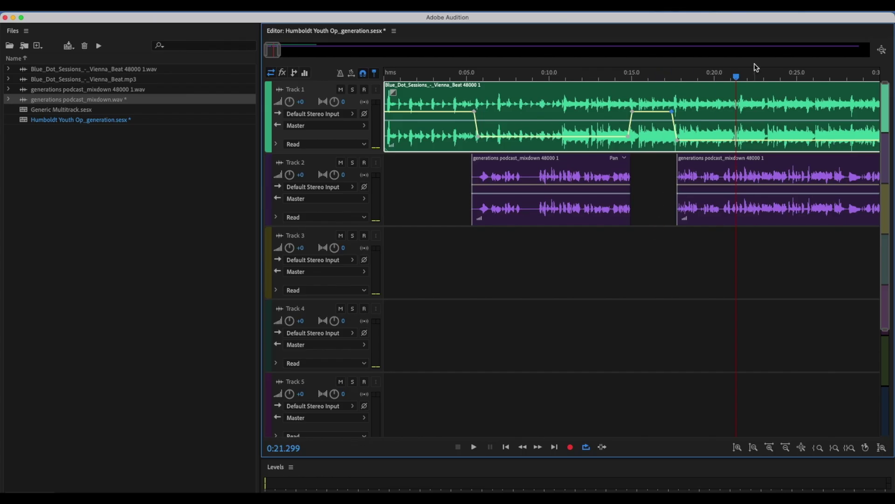
click(737, 95)
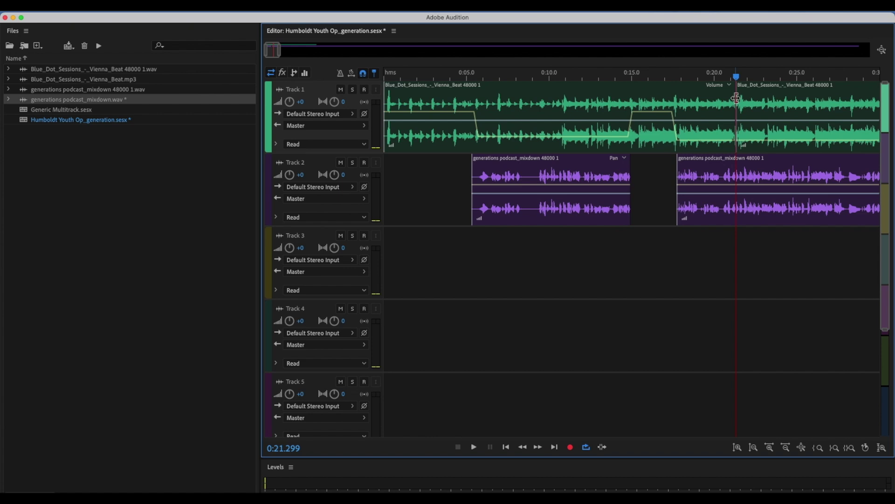
drag(751, 104, 884, 104)
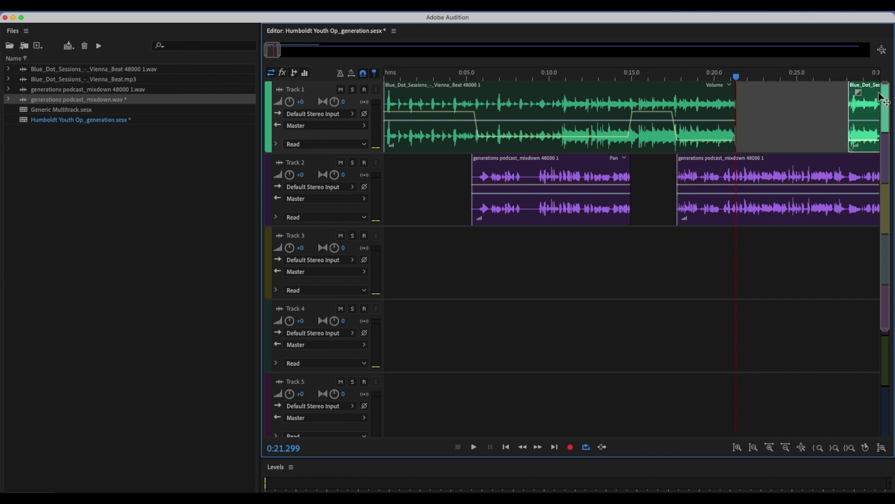
- Fade out the first music clip with a curved fade from about 0:16.5 to its end
click(731, 94)
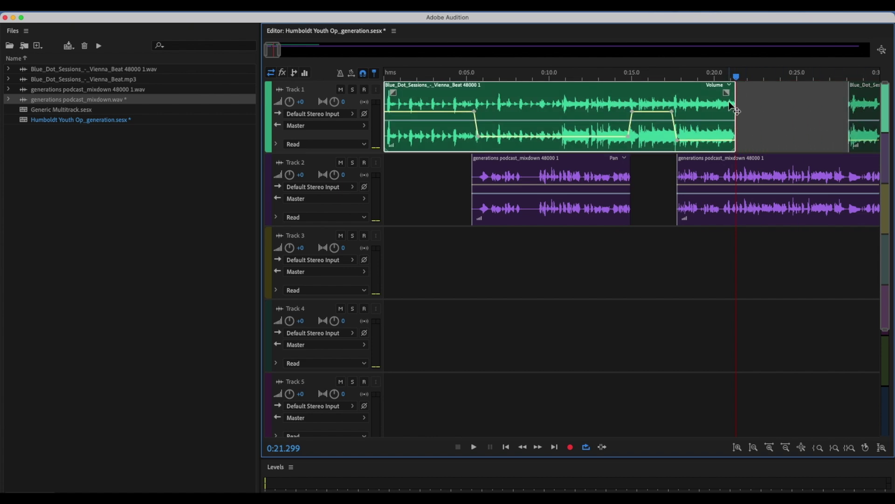
drag(727, 94, 651, 118)
- Play the session from its beginning to about 0:20.5 to review the finished intro
drag(738, 77, 579, 75)
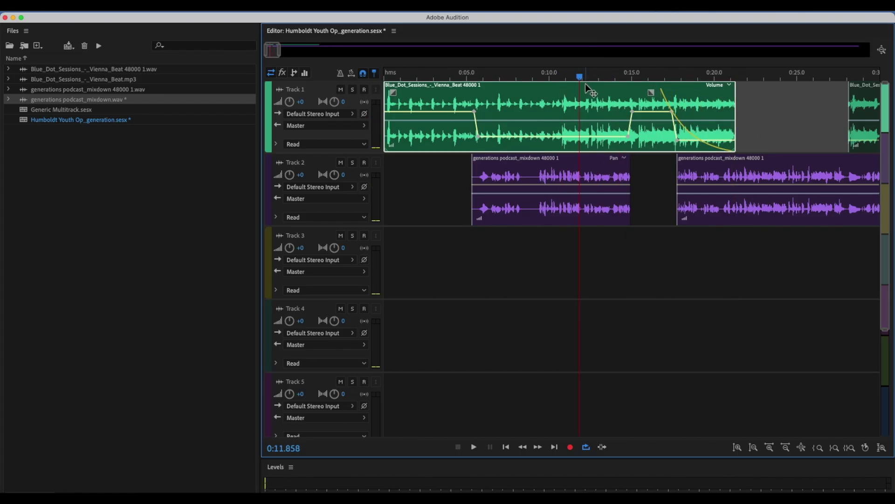
key(Home)
key(space)
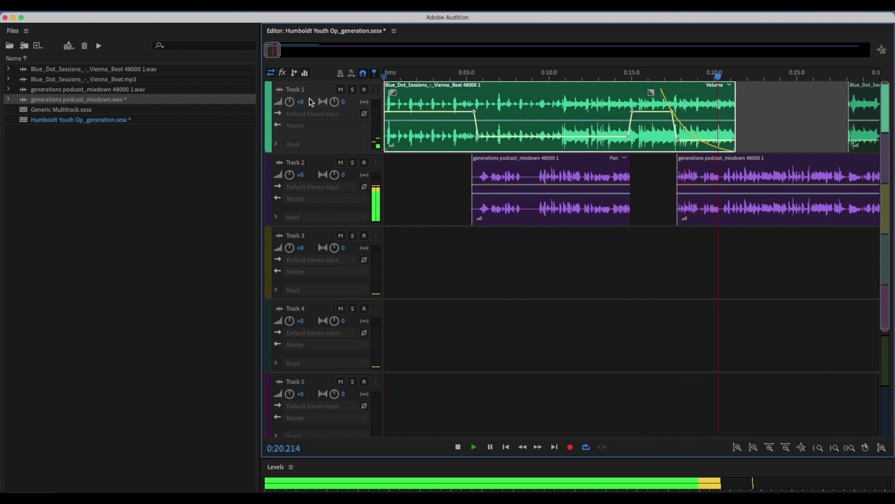
key(space)
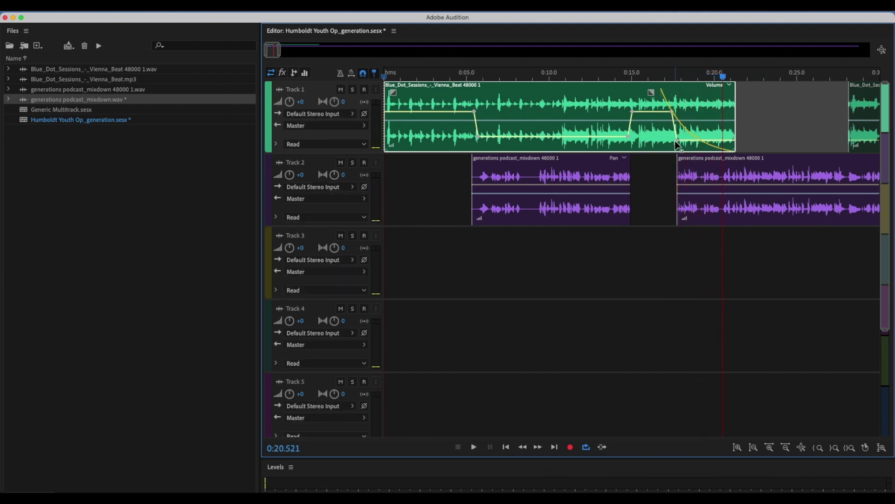
- Move the remaining Vienna Beat clip on Track 1 past the end of the podcast, to about 25:34
mouse_move(677, 144)
drag(272, 46, 276, 49)
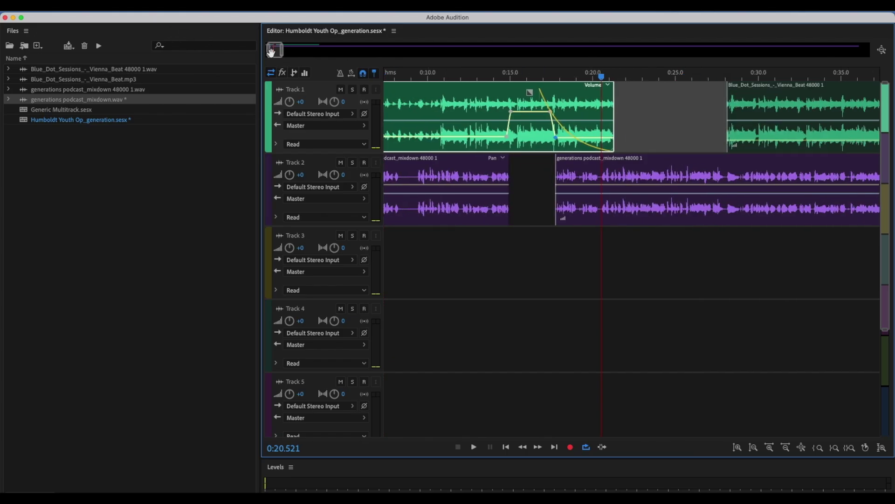
drag(275, 49, 282, 49)
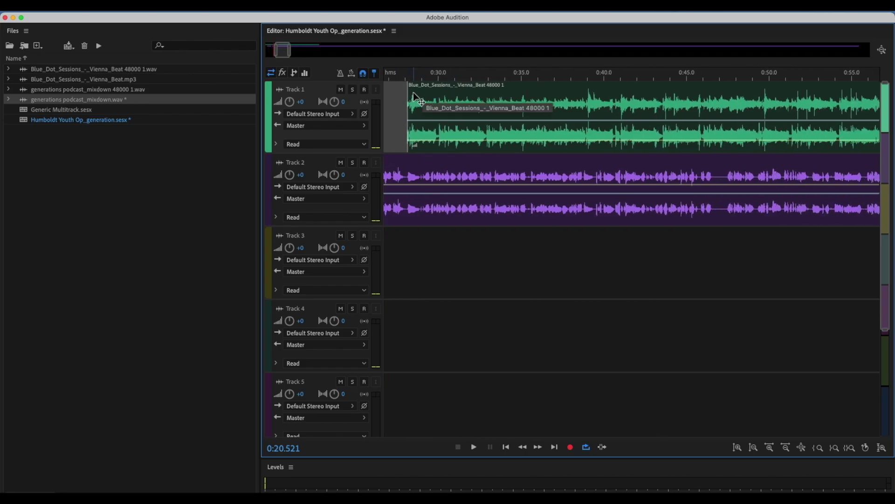
drag(409, 104, 816, 104)
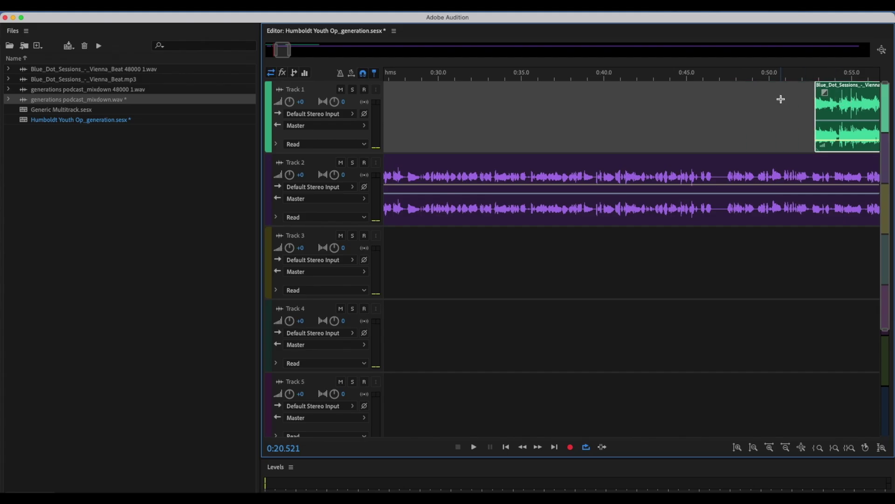
key(minus)
key(minus)
key(minus)
key(minus)
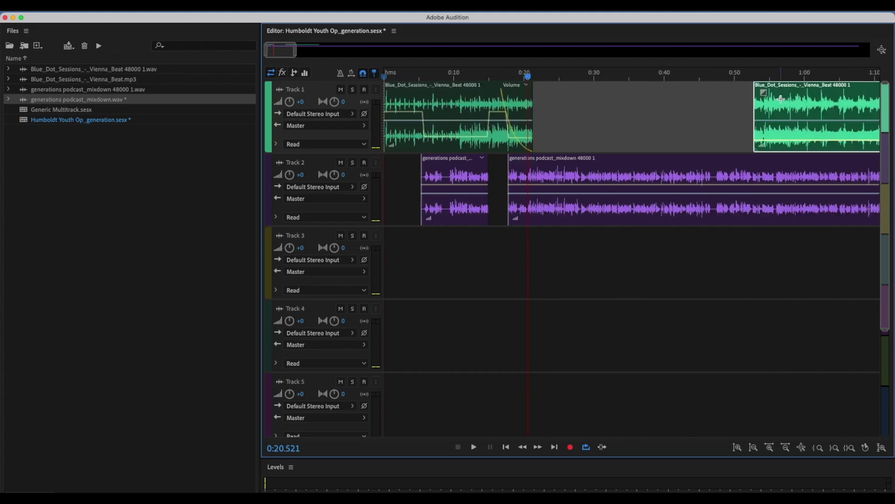
key(minus)
key(minus)
key(minus)
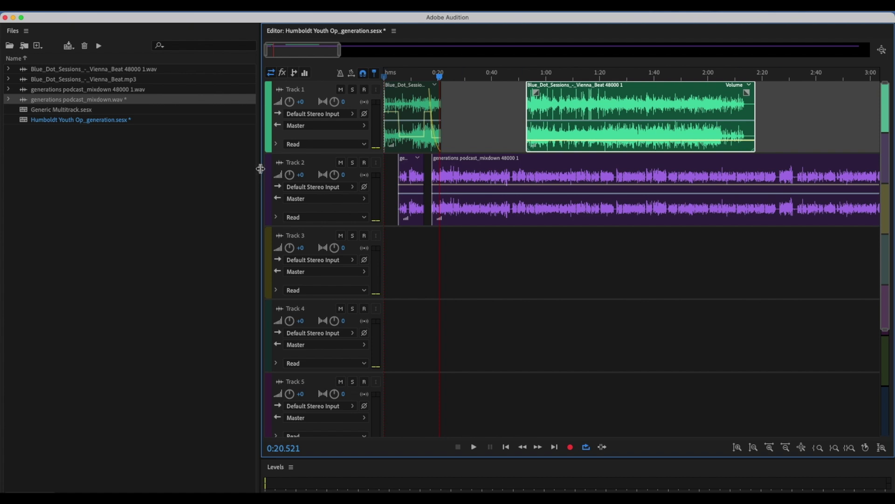
drag(260, 169, 169, 172)
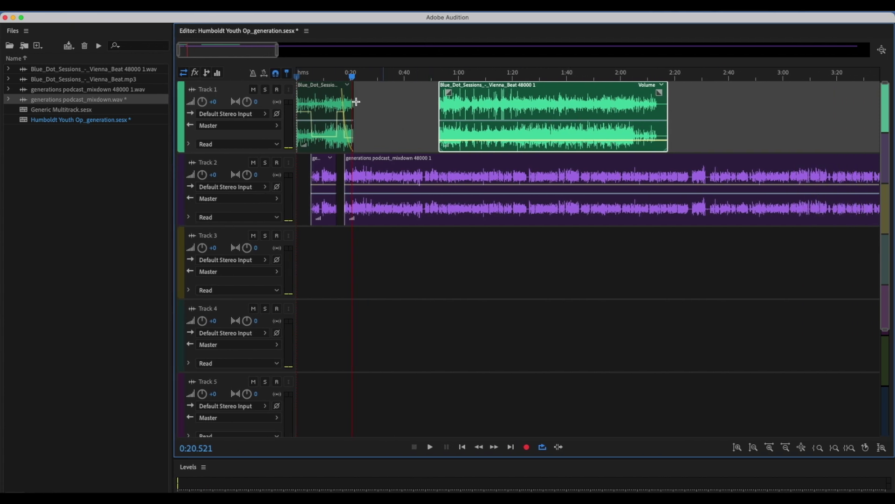
drag(235, 47, 272, 48)
drag(379, 103, 858, 119)
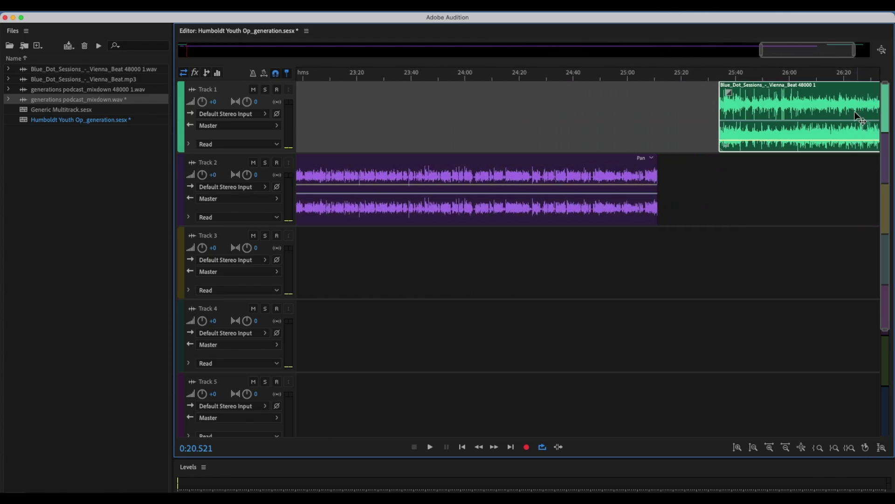
- Listen to the podcast's closing passage between about 25:02 and 25:06 to locate a pause for a cut
click(606, 82)
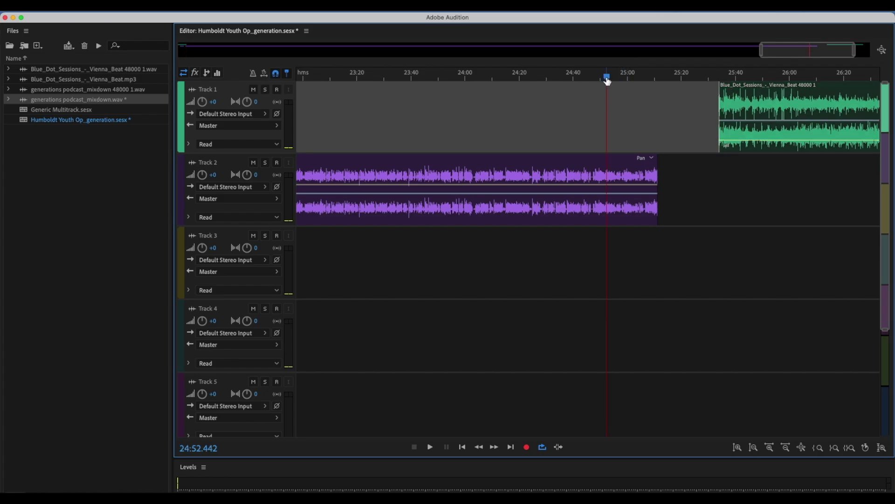
scroll(606, 82, up, 5)
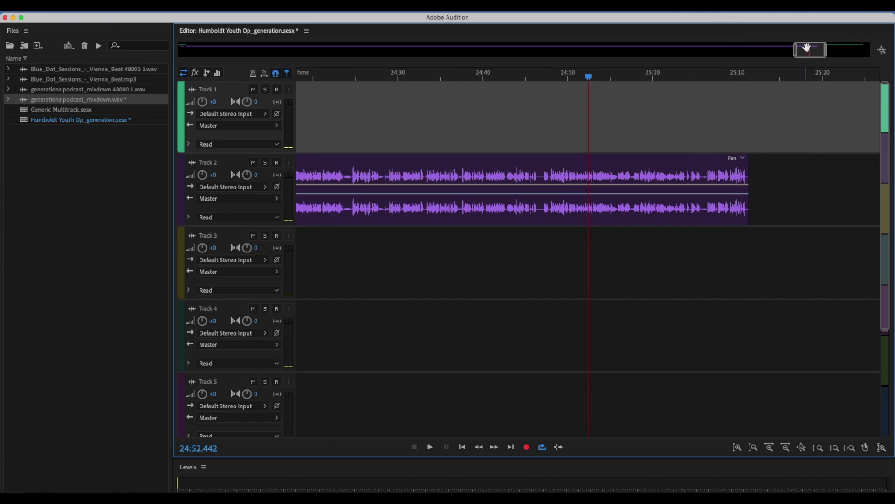
scroll(734, 35, right, 5)
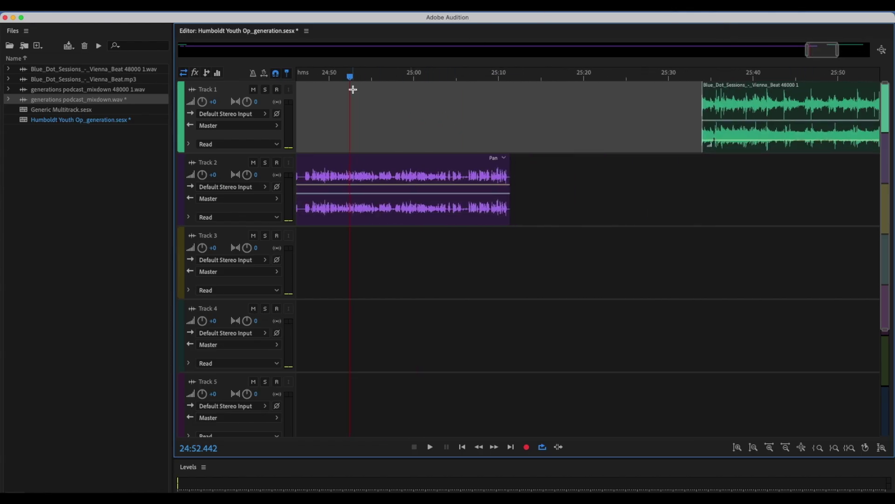
drag(348, 83, 446, 72)
key(space)
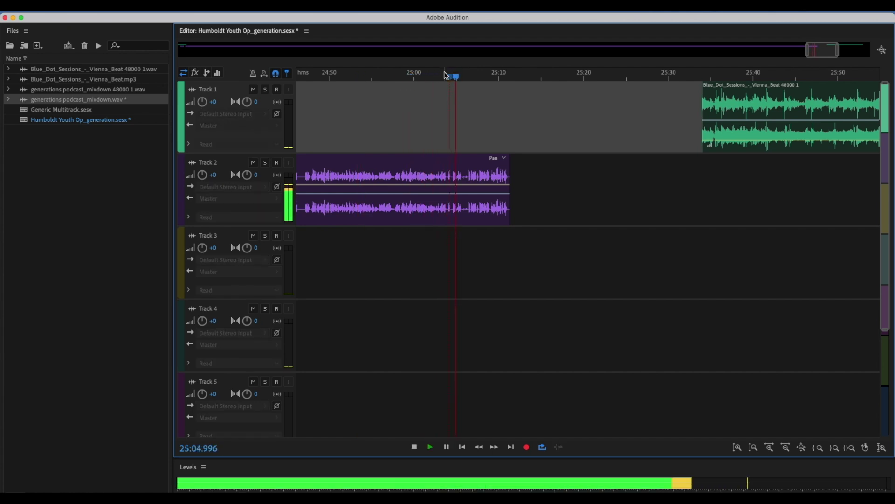
key(space)
click(426, 90)
key(space)
key(space)
click(434, 85)
key(space)
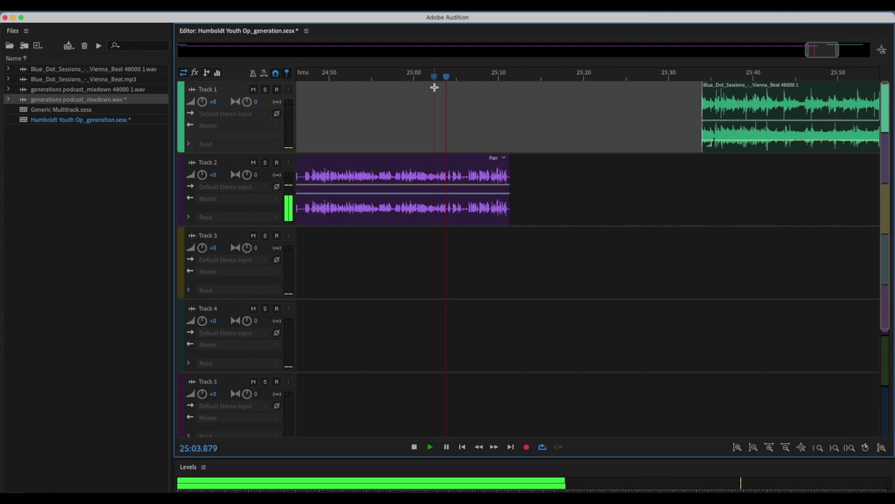
key(space)
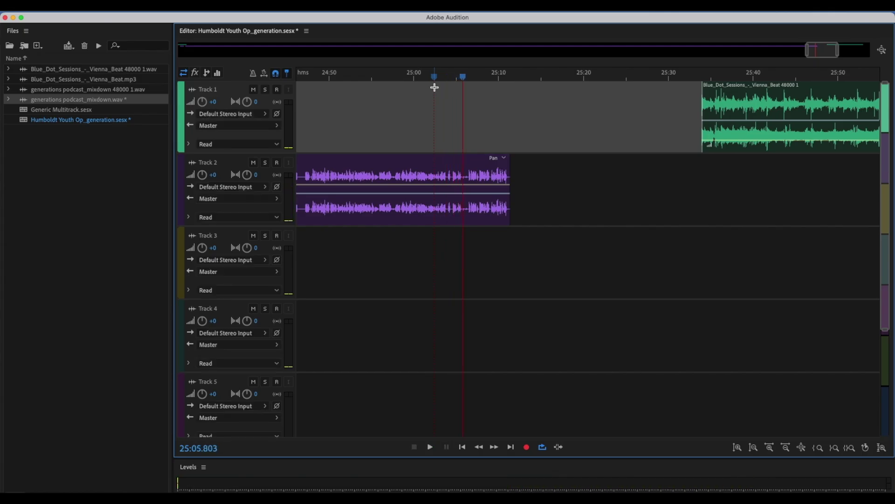
key(space)
key(space)
- Split the podcast clip on Track 2 at about 25:06 and move its closing segment to start at about 25:10
key(r)
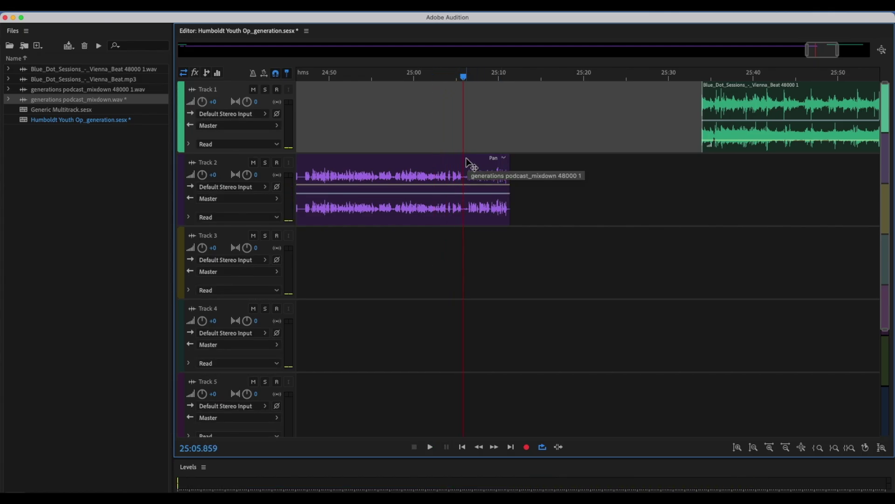
click(465, 183)
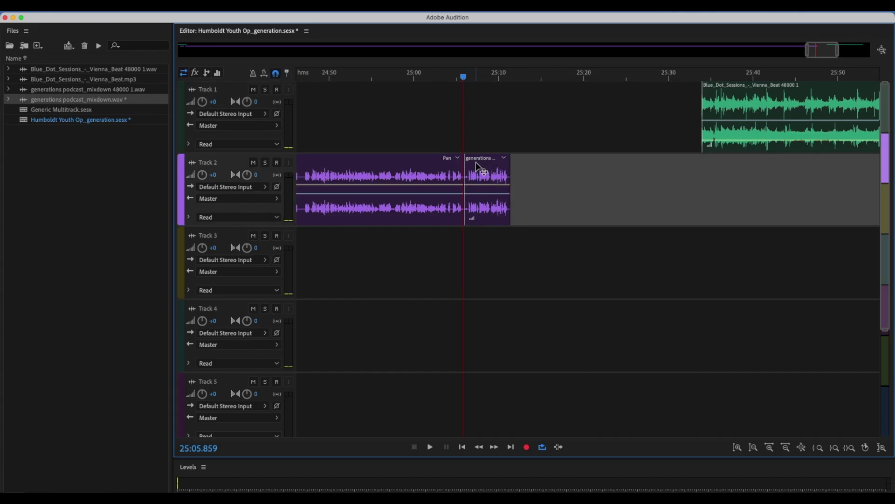
drag(475, 167, 510, 170)
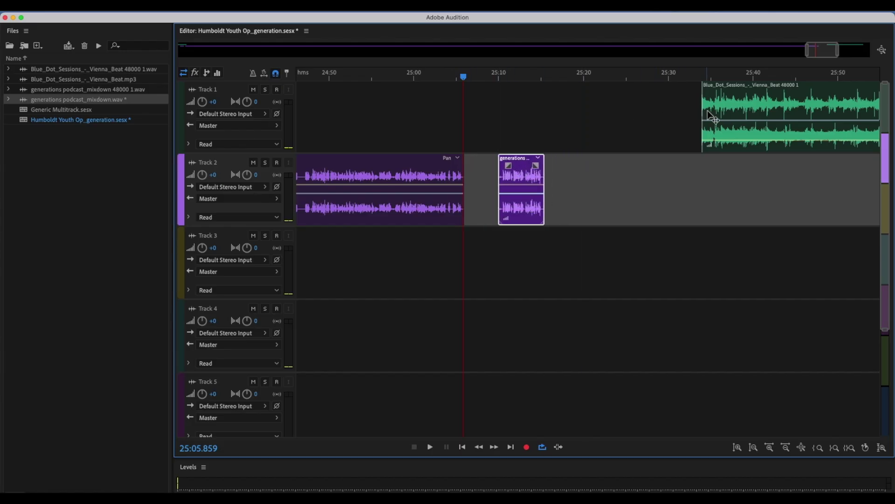
- Move the Vienna Beat outro clip over the podcast's ending and trim it to span about 25:02.5 to 25:24
drag(705, 111, 395, 100)
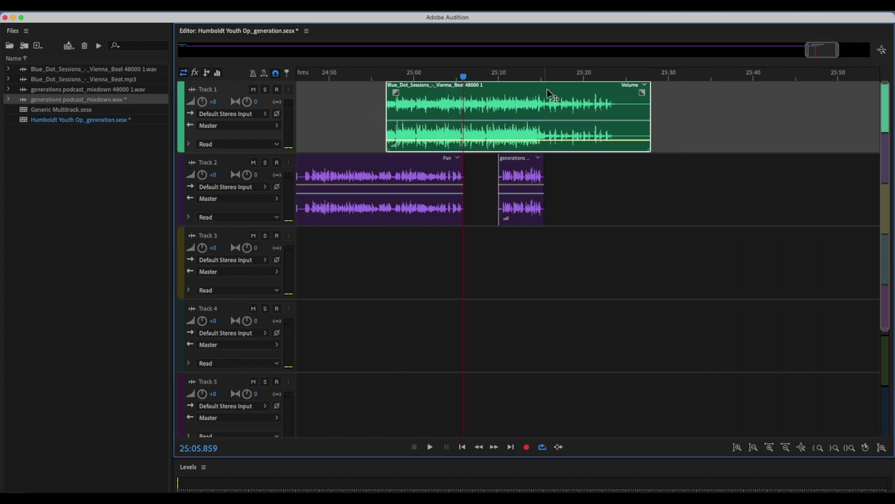
drag(650, 117, 617, 123)
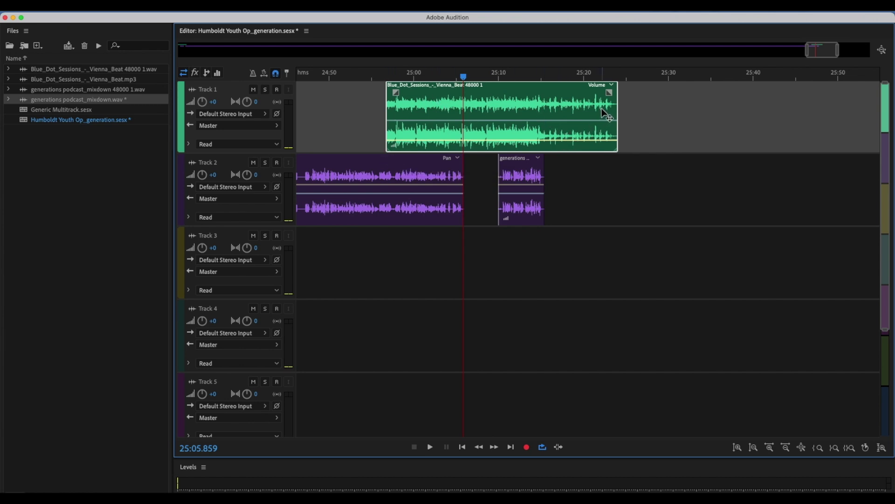
drag(386, 110, 436, 110)
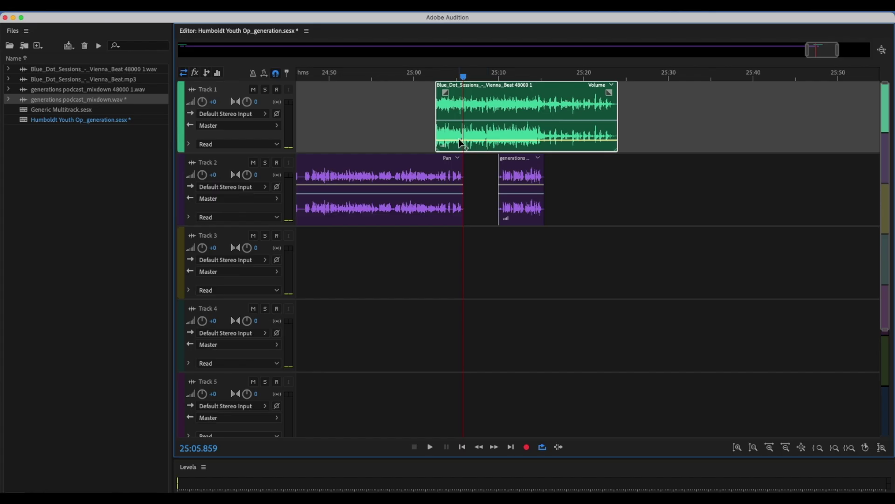
- Shape the outro music's volume envelope to rise in the speech pause, duck to about -23.8 dB under the closing segment, and rise again at 25:15
drag(467, 141, 465, 111)
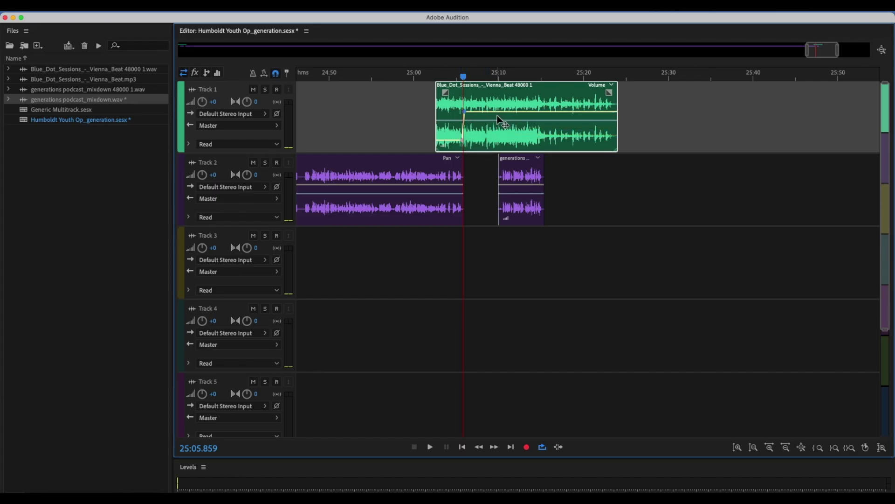
click(492, 111)
click(497, 111)
drag(498, 111, 496, 141)
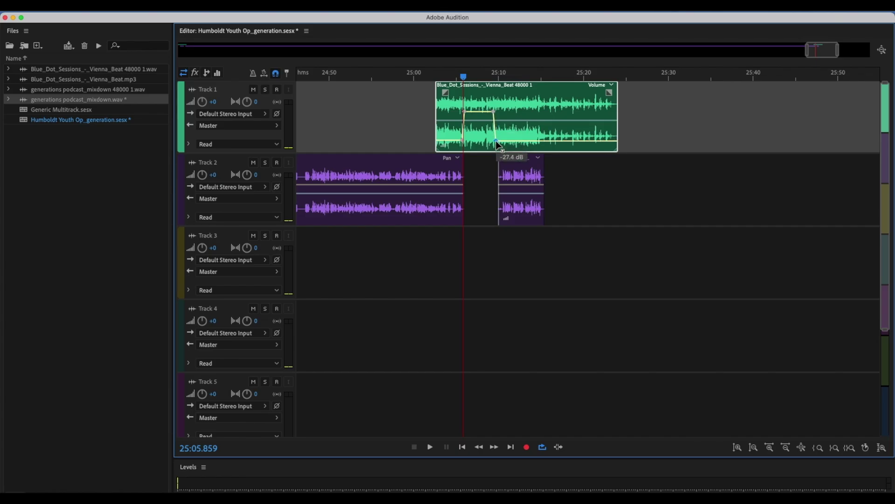
drag(463, 142, 496, 140)
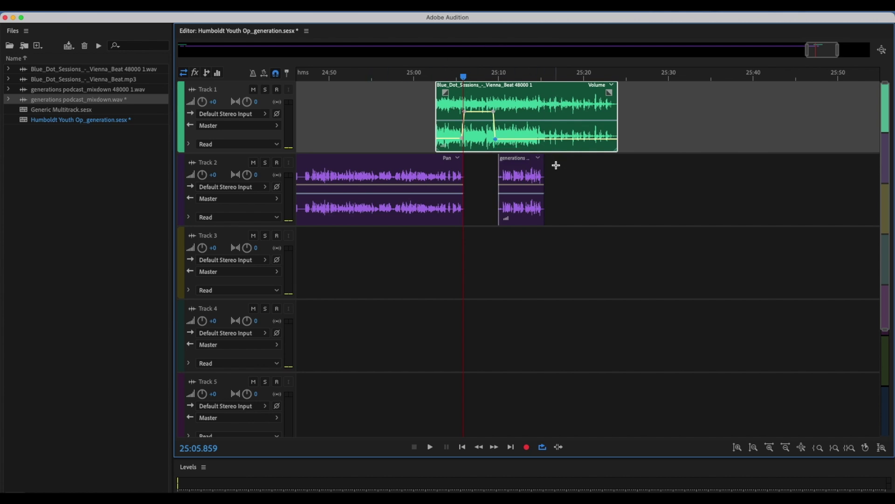
click(538, 139)
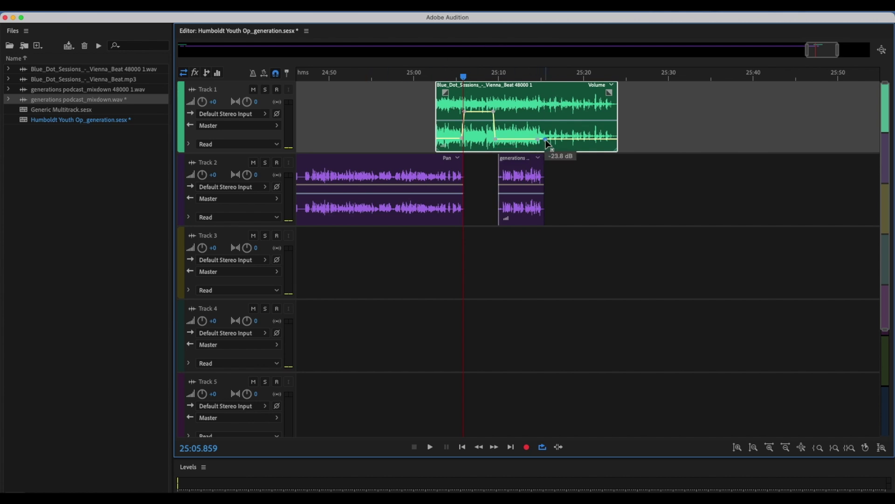
drag(540, 139, 541, 114)
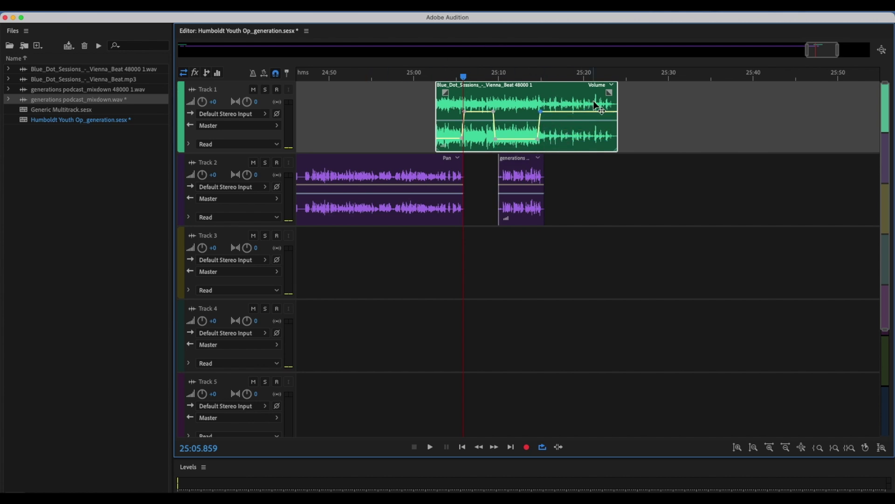
- Fade in the outro music from its start to about 25:08 and play the outro from about 25:02 to 25:15.5
mouse_move(445, 92)
mouse_down()
mouse_move(486, 101)
mouse_move(481, 96)
mouse_up()
drag(462, 77, 433, 77)
key(space)
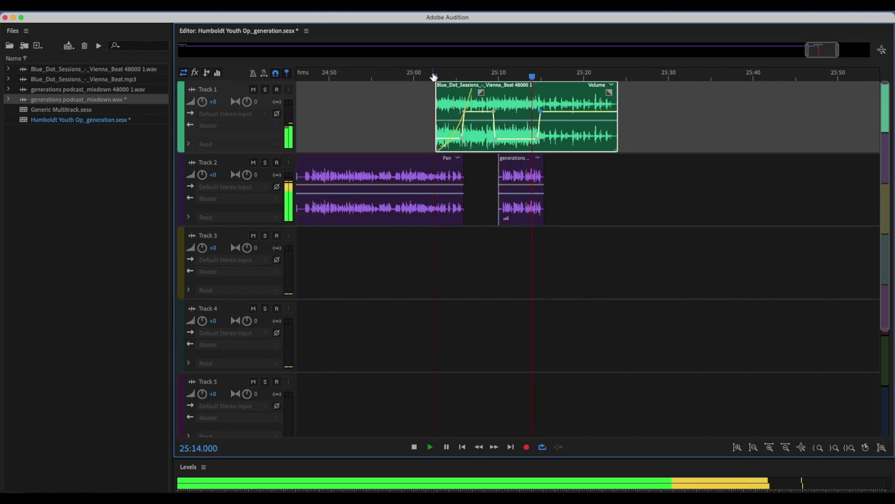
key(space)
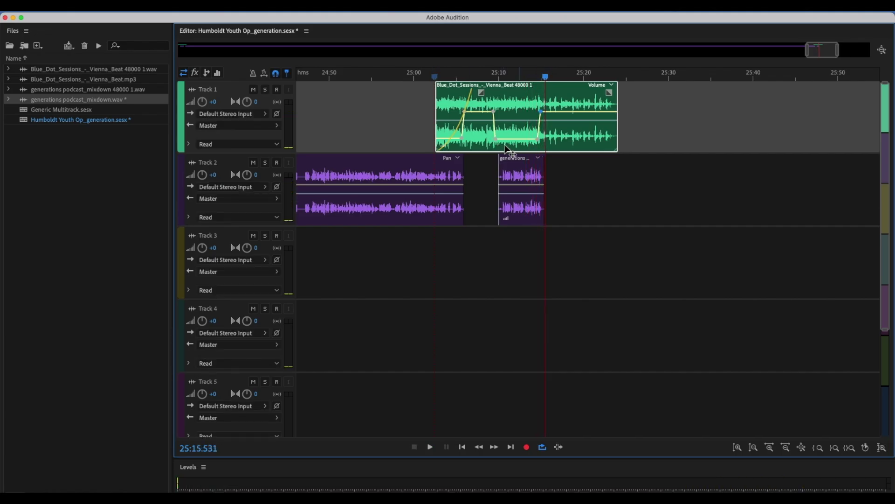
- Nudge the closing podcast segment earlier to start at about 25:09.5 and play the ending from about 25:08.5 to 25:23.5
click(513, 164)
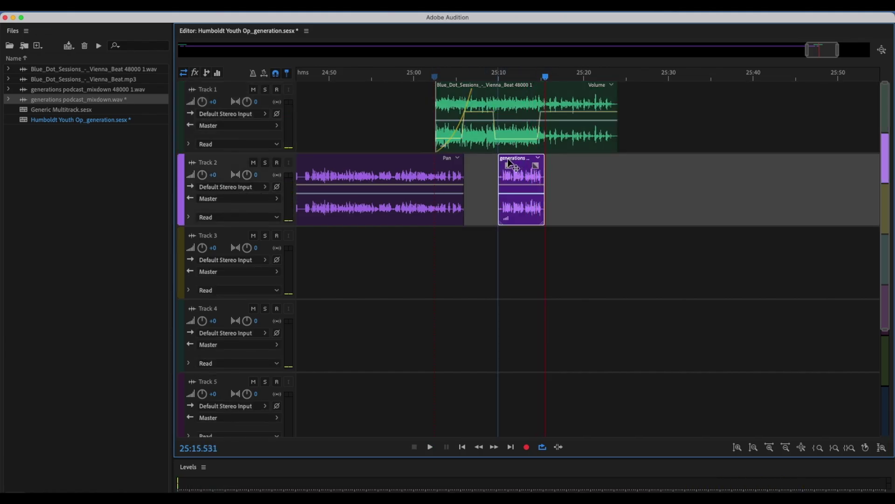
drag(508, 164, 508, 164)
mouse_move(544, 79)
mouse_down()
mouse_move(523, 85)
mouse_move(495, 75)
mouse_up()
key(space)
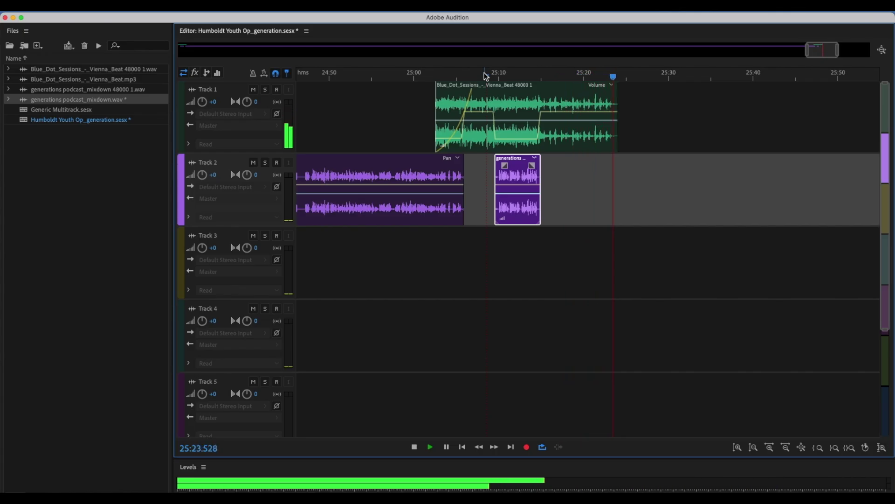
key(space)
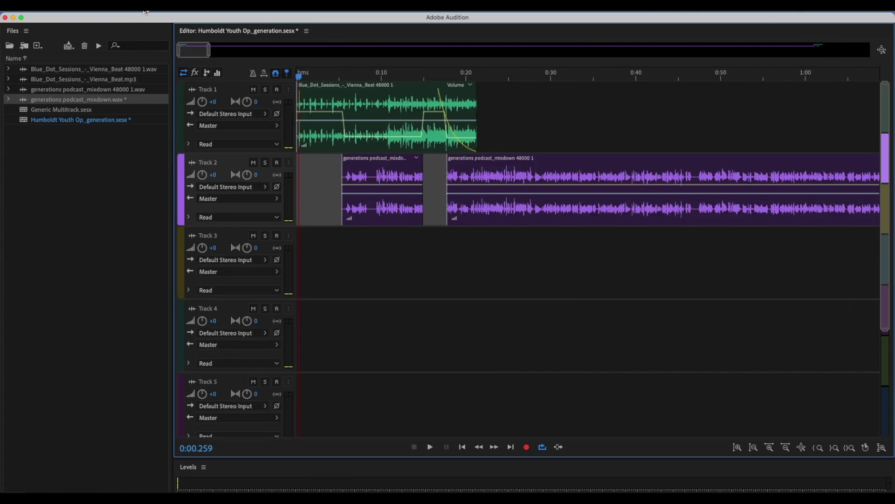
- Mix down the entire session to a new file and play its opening up to about 0:19
click(144, 11)
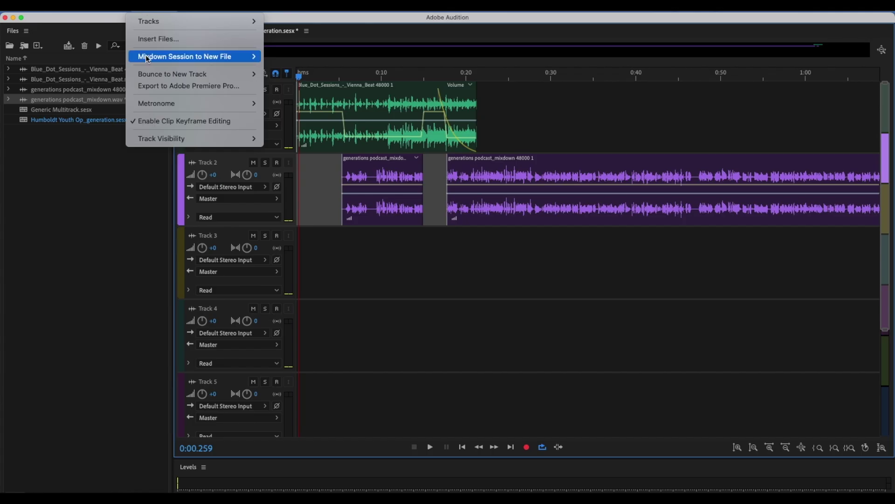
mouse_move(148, 60)
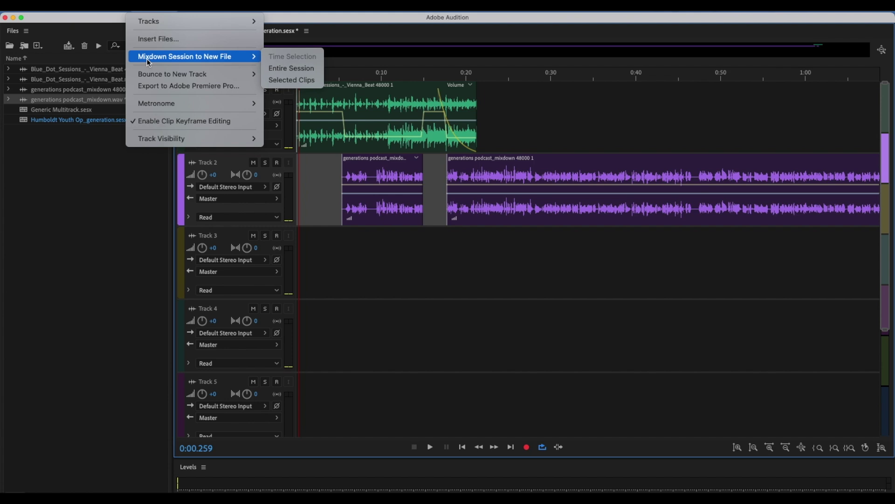
click(297, 70)
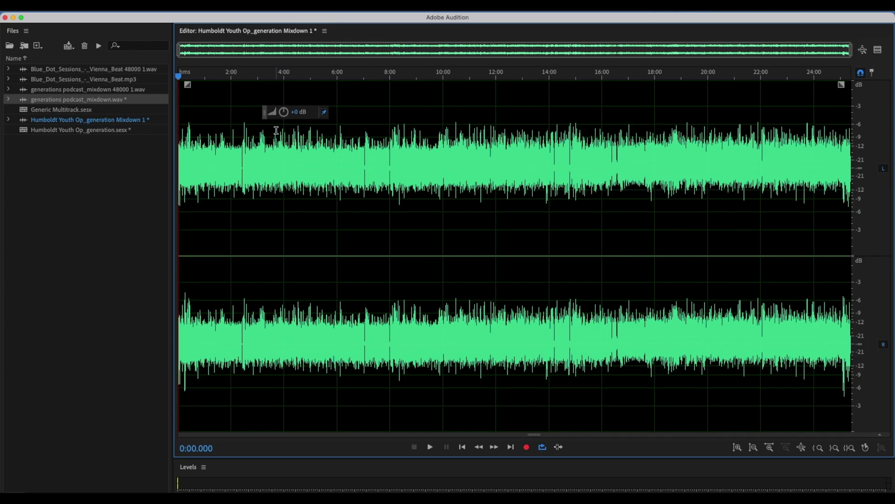
key(space)
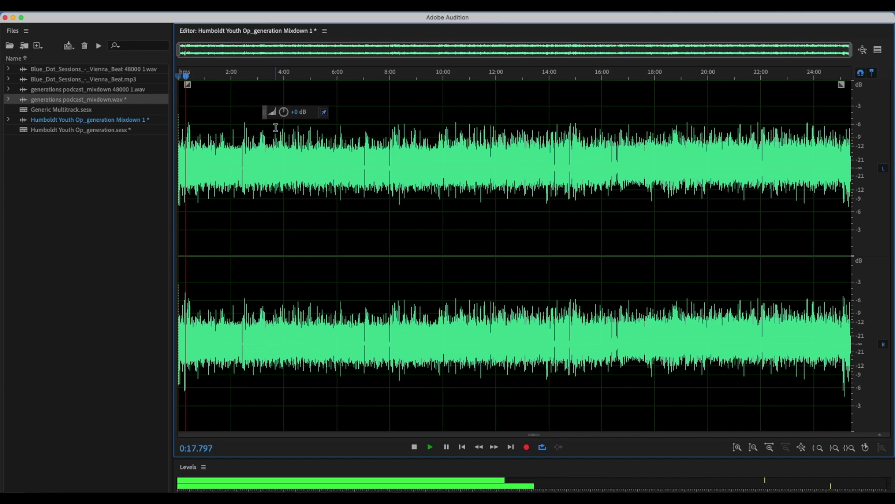
key(space)
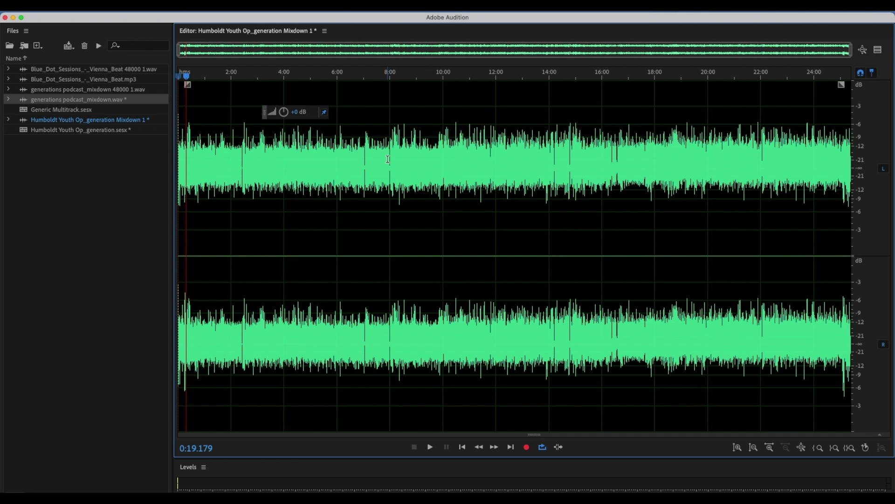
- Raise the volume of the whole mixdown until its peaks reach roughly -3 dB, and play its first two seconds
key(super+a)
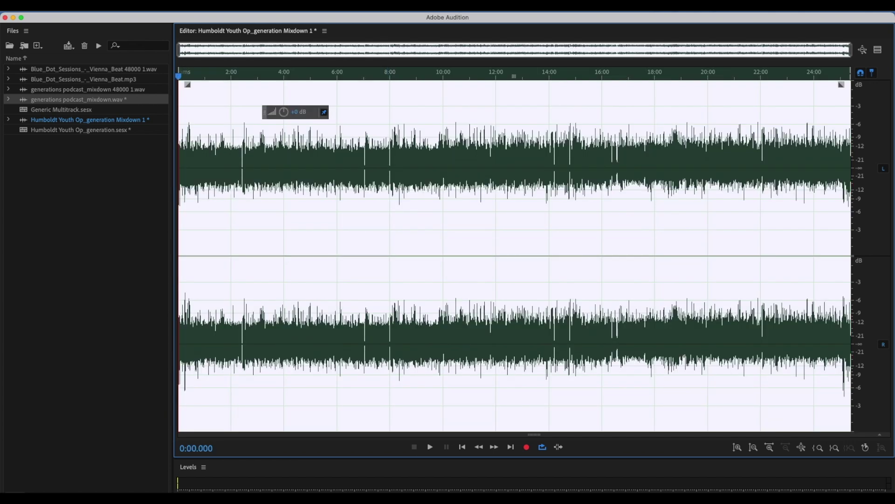
drag(284, 112, 306, 110)
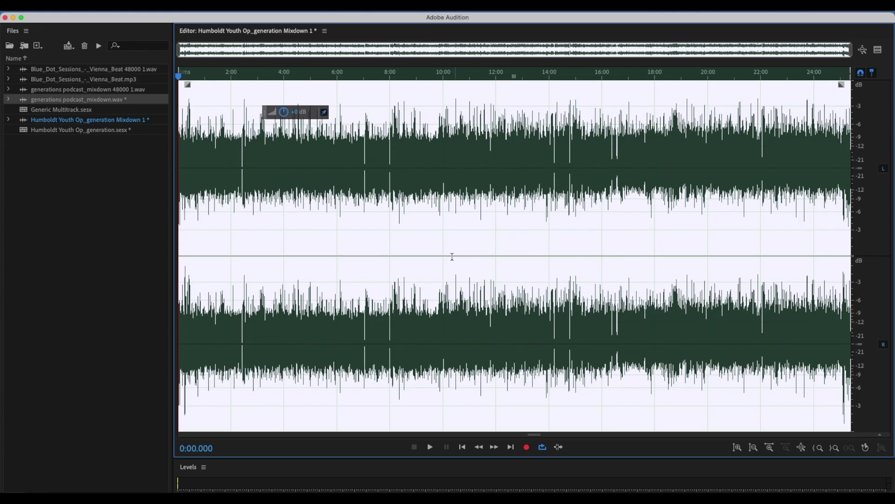
key(space)
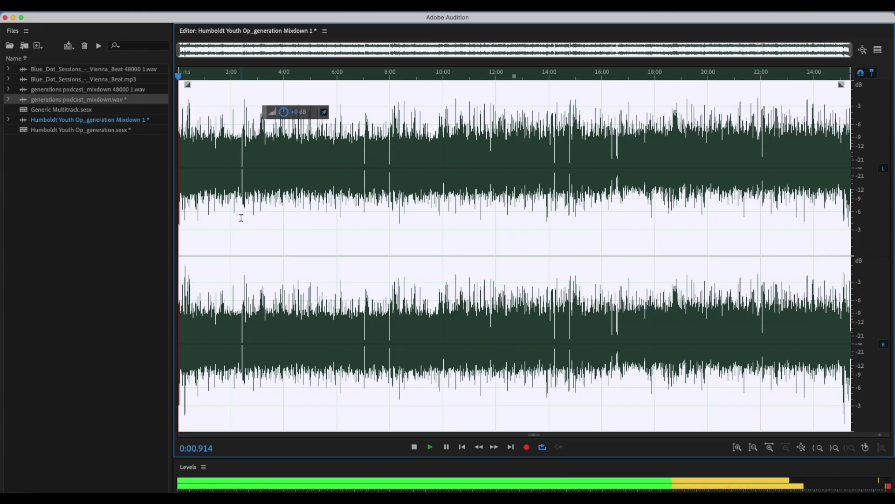
key(space)
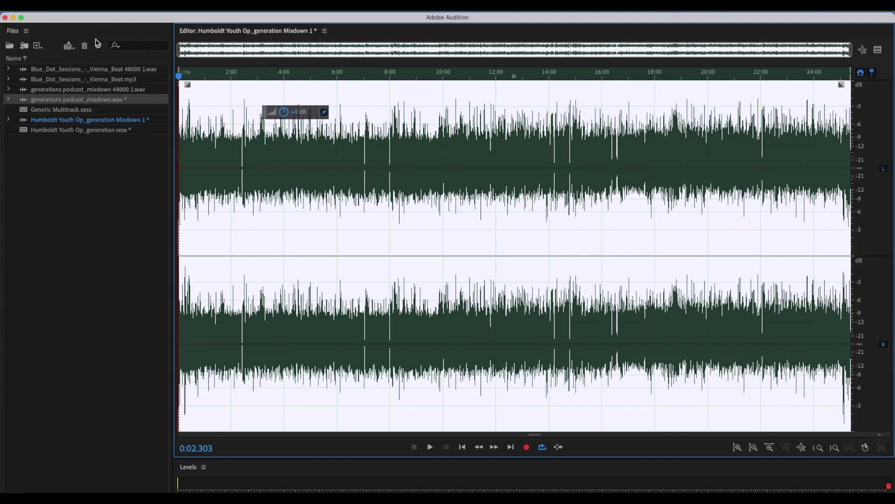
- Save the mixdown in MP3 Audio format as "Humboldt Youth Op_generation Mixdown 1.mp3" in /Volumes/MediaDrop/KZZH Drop, and clear the waveform selection
click(102, 12)
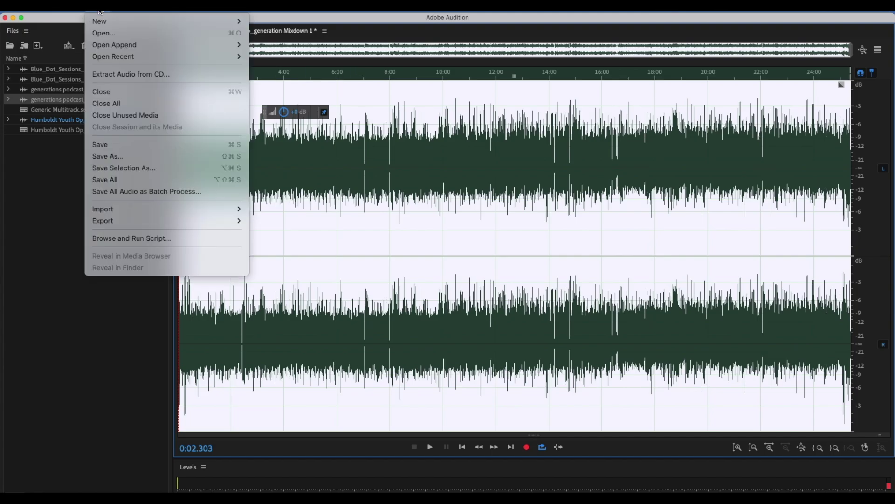
click(107, 157)
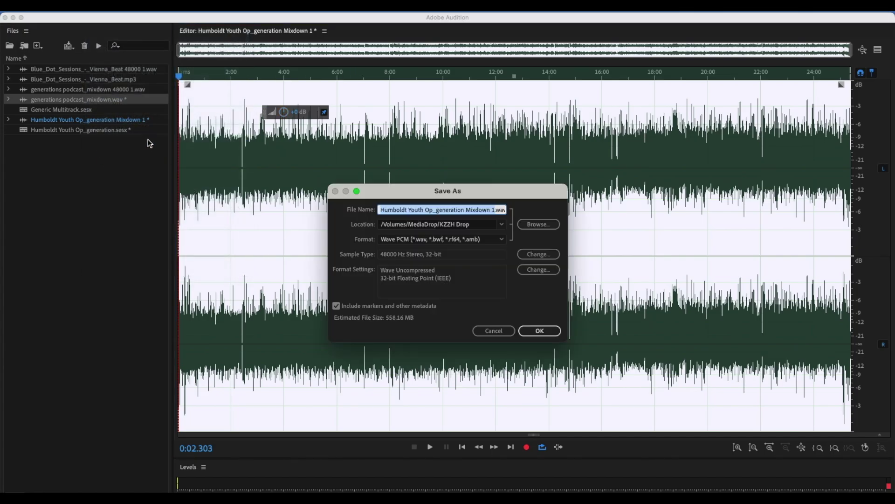
click(502, 238)
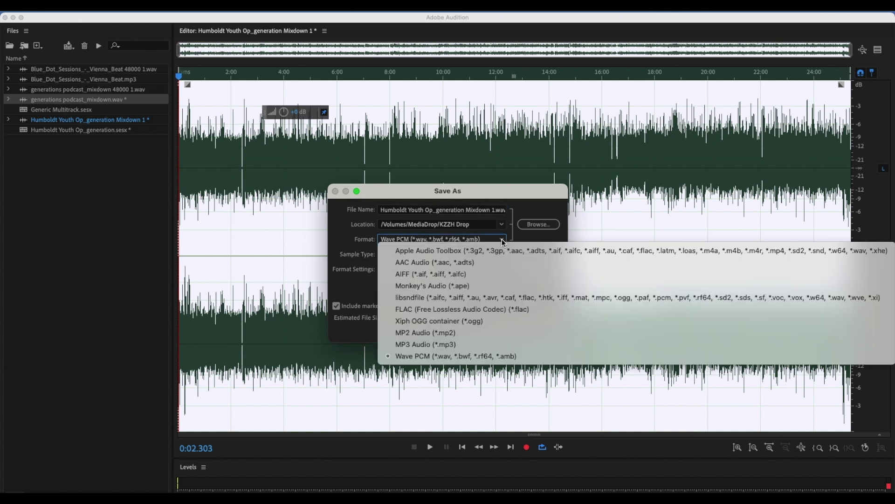
click(436, 345)
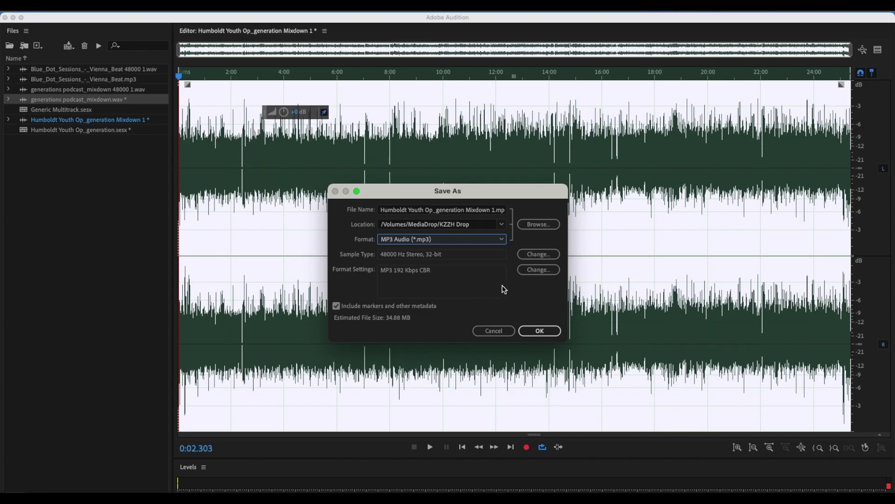
click(540, 331)
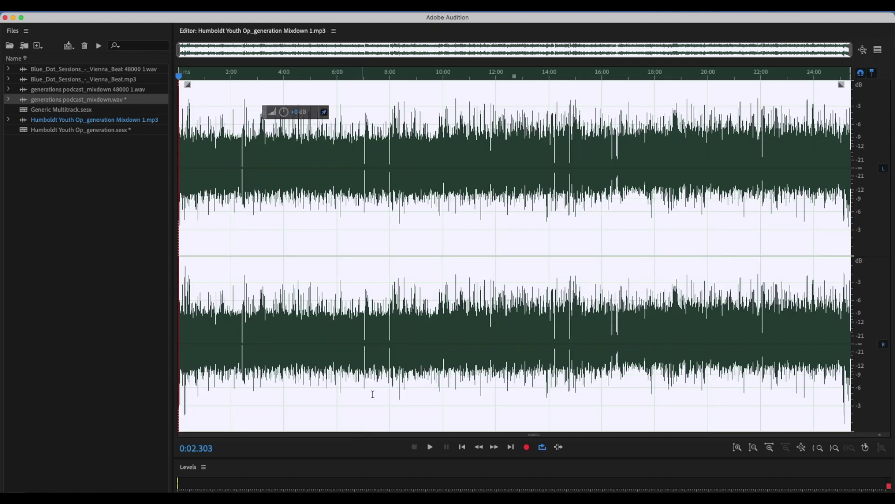
click(332, 257)
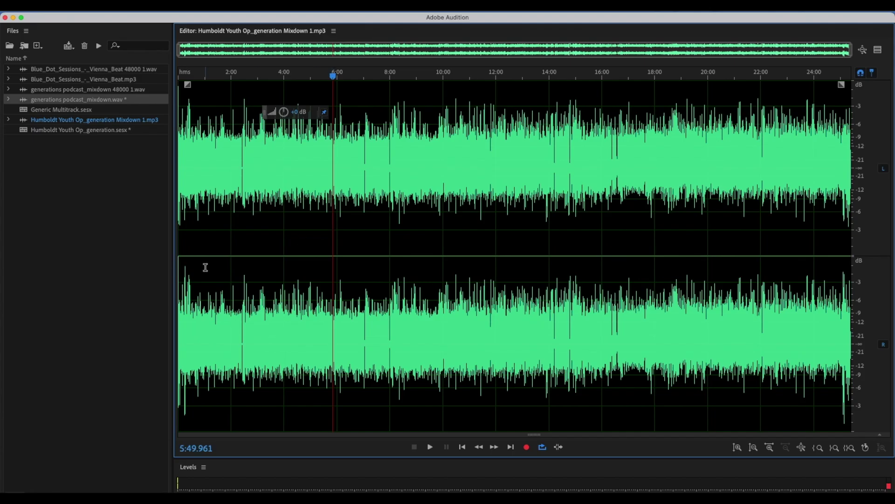